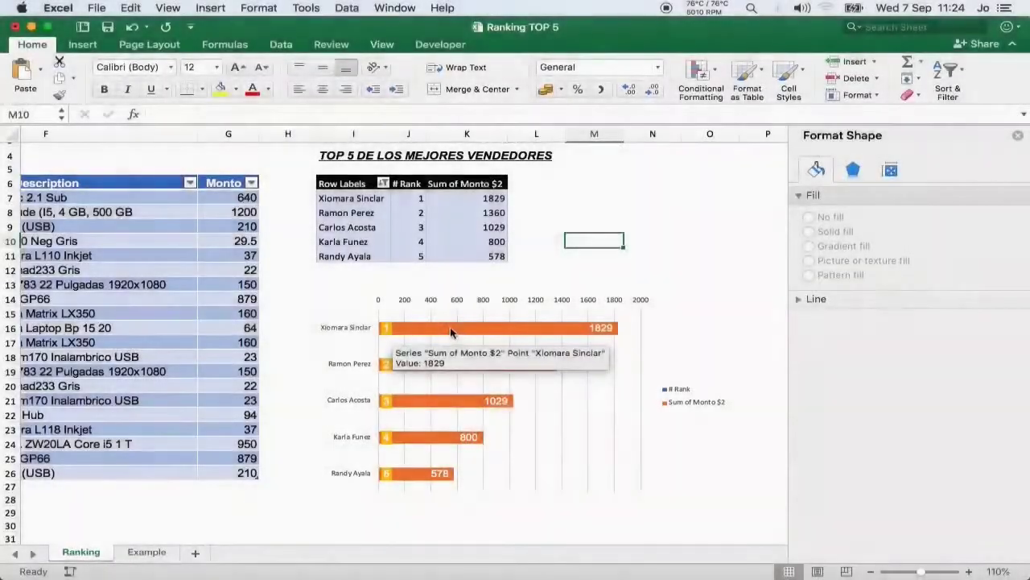
Give the preview chart's bar series a dark blue fill.
left_click(450, 326)
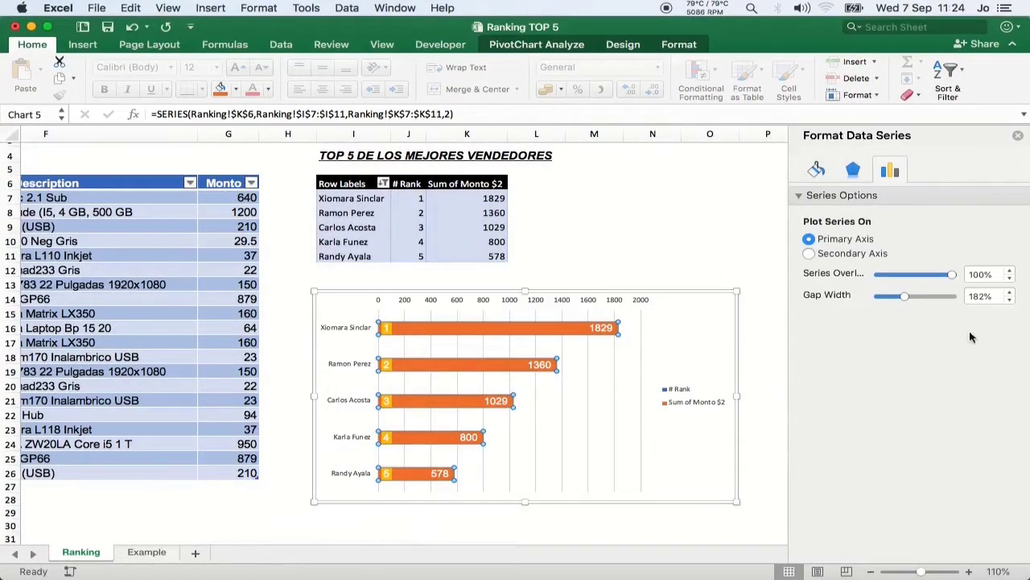
left_click(817, 170)
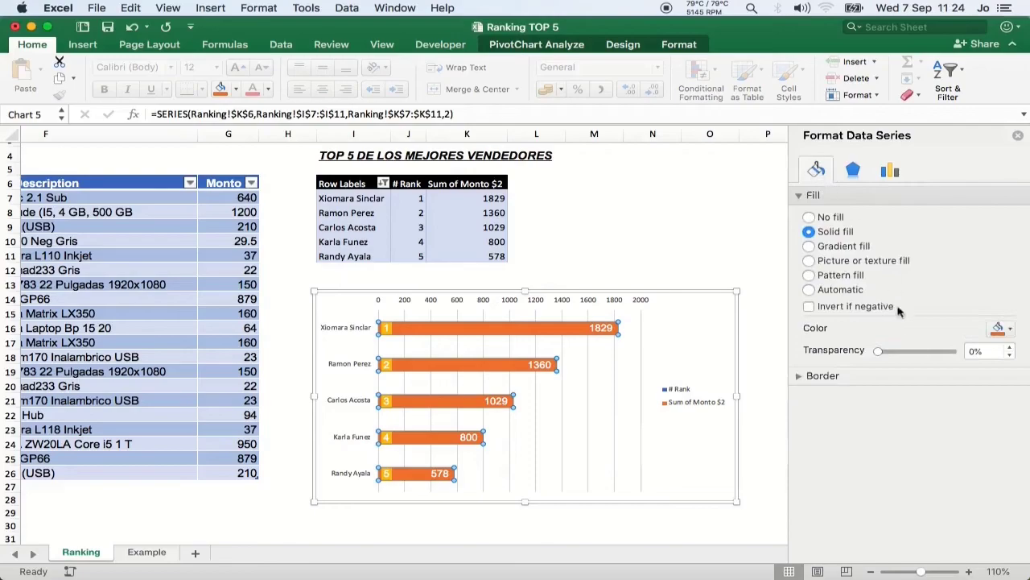
left_click(998, 329)
left_click(946, 423)
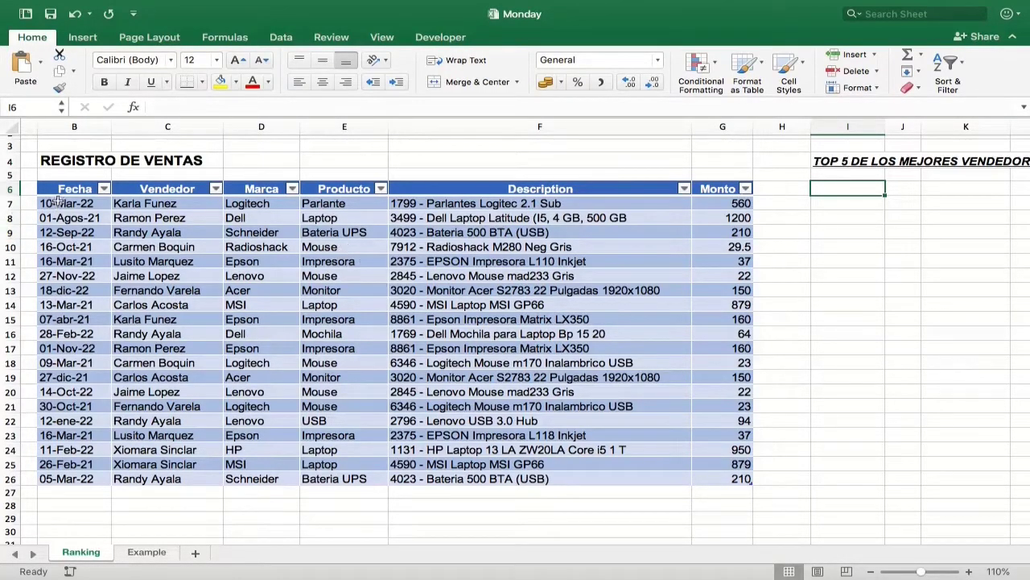
left_click_drag(58, 203, 459, 317)
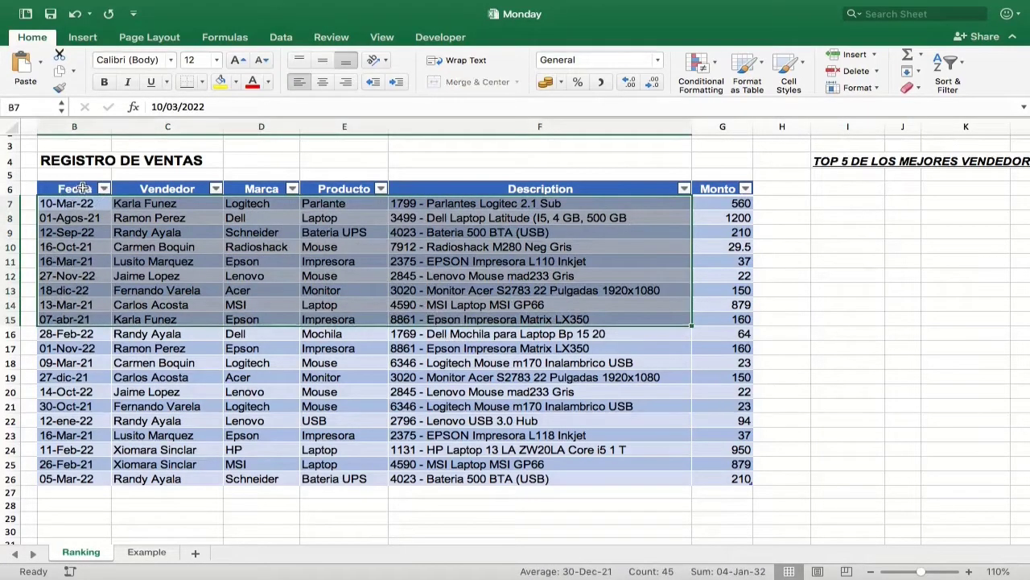
left_click_drag(77, 188, 723, 480)
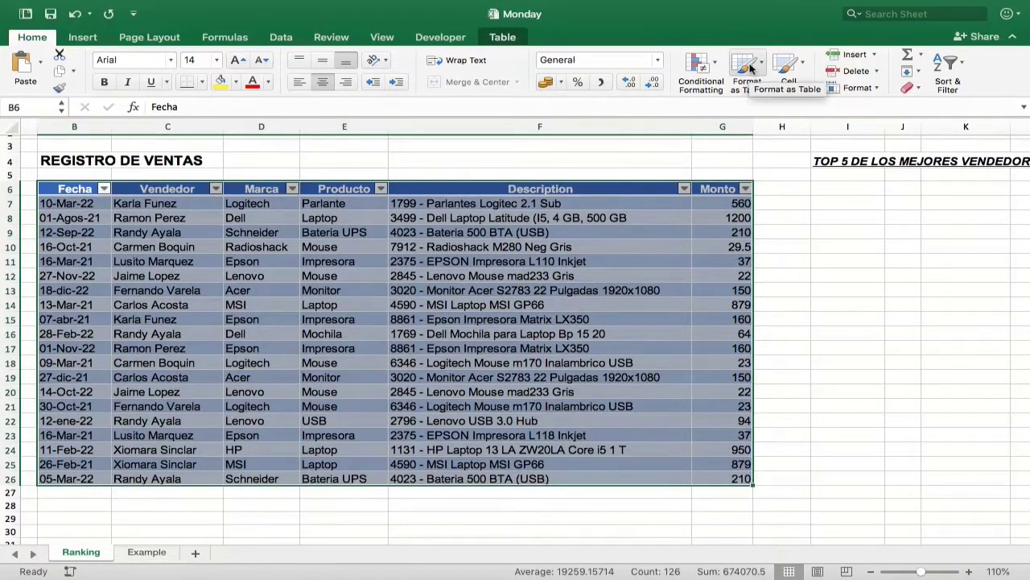
left_click(750, 69)
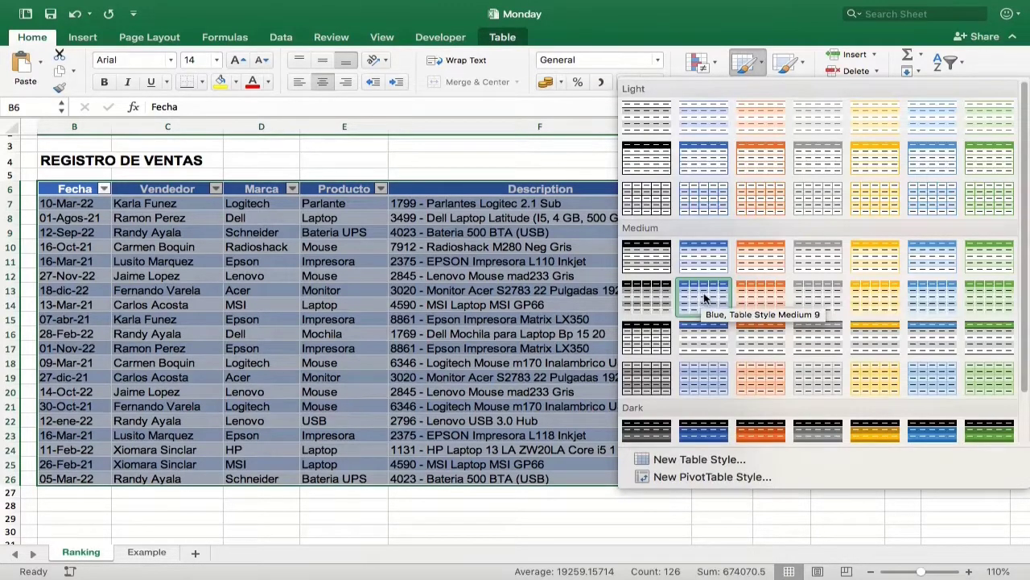
left_click(704, 298)
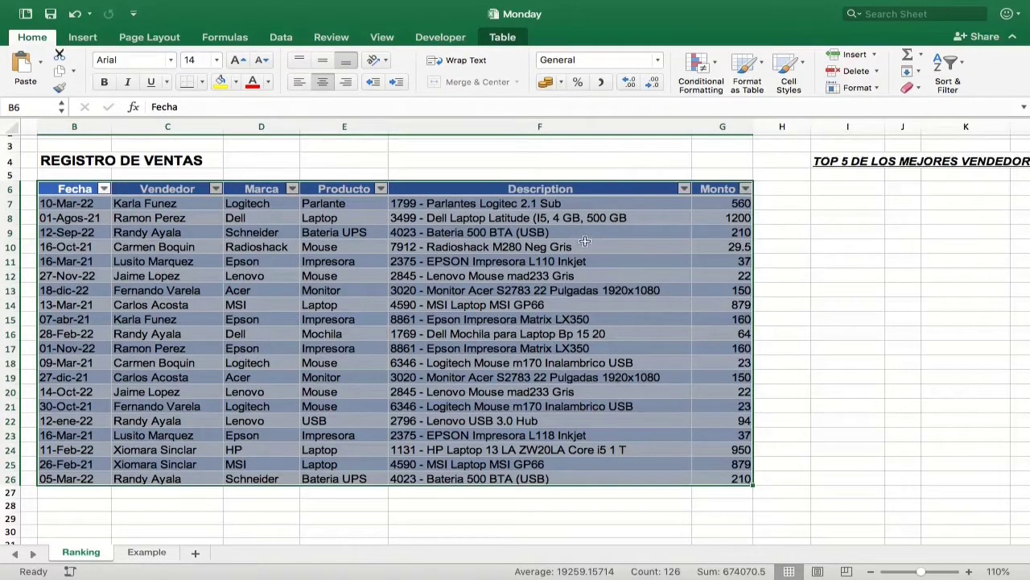
left_click(568, 264)
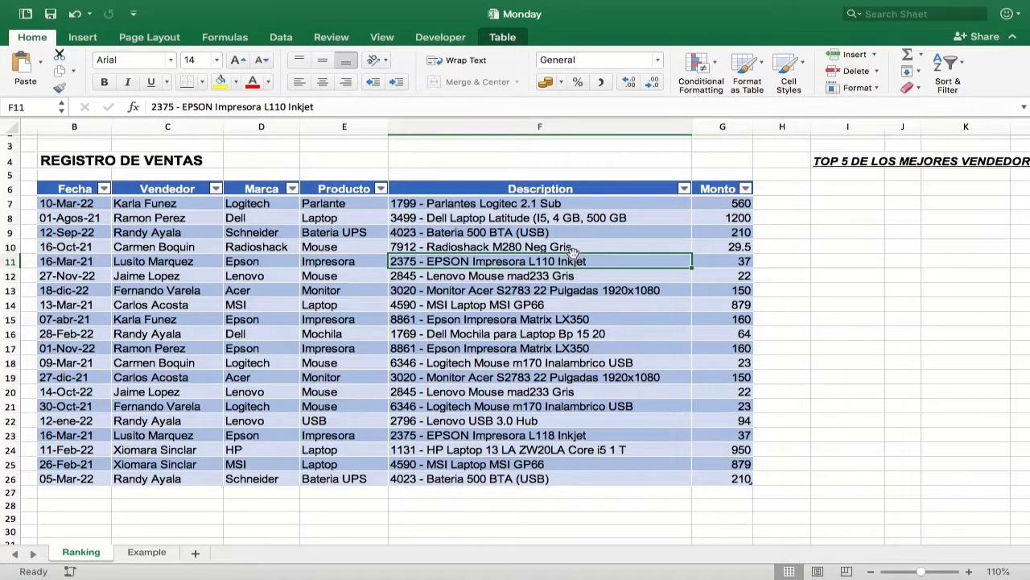
Select cell I6 under the TOP 5 heading and start inserting a PivotTable.
scroll(573, 252, "right", 5)
scroll(574, 253, "right", 4)
scroll(574, 253, "right", 2)
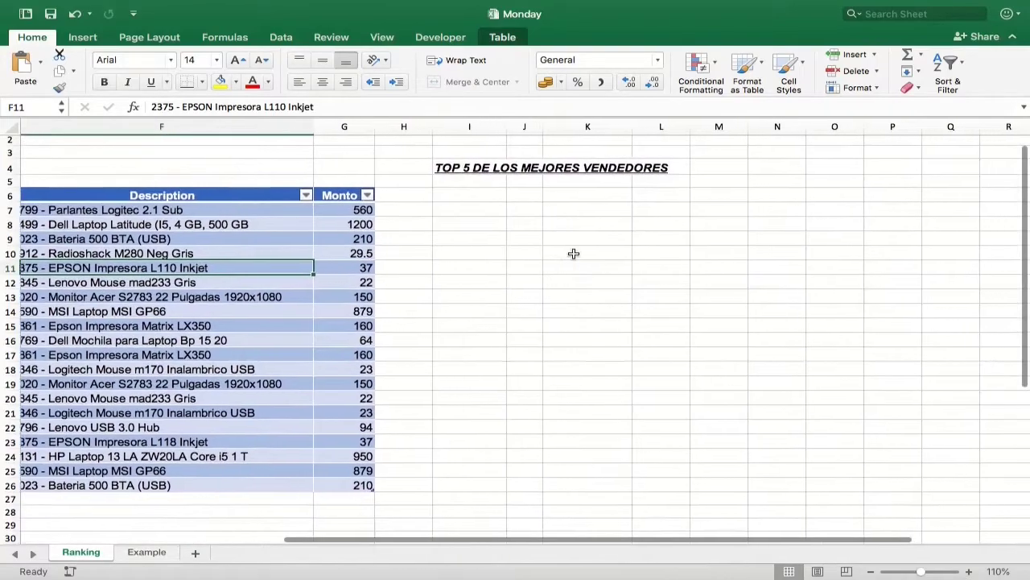
scroll(580, 265, "right", 1)
scroll(539, 260, "right", 2)
scroll(540, 262, "right", 1)
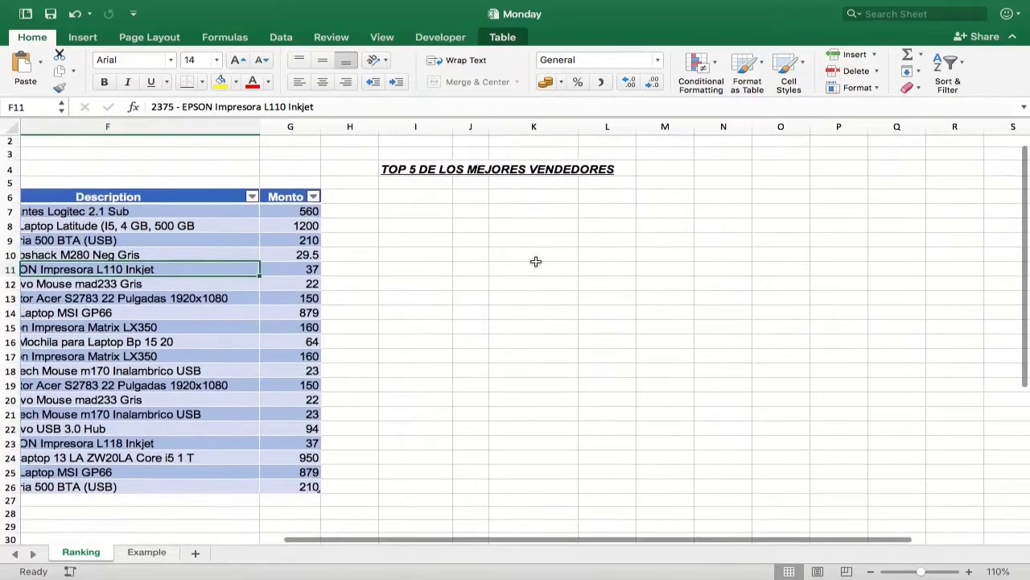
scroll(537, 260, "right", 1)
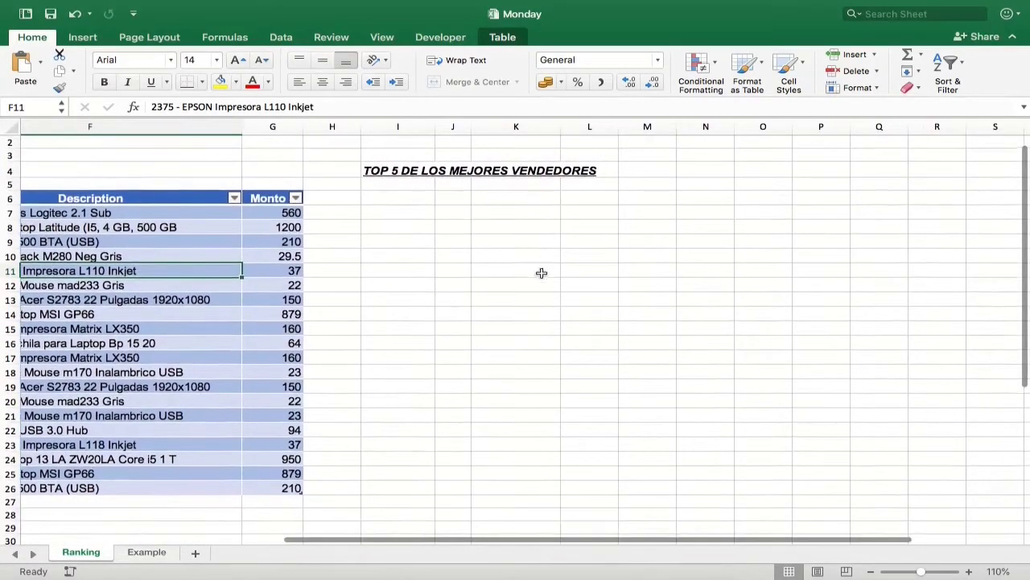
left_click(413, 203)
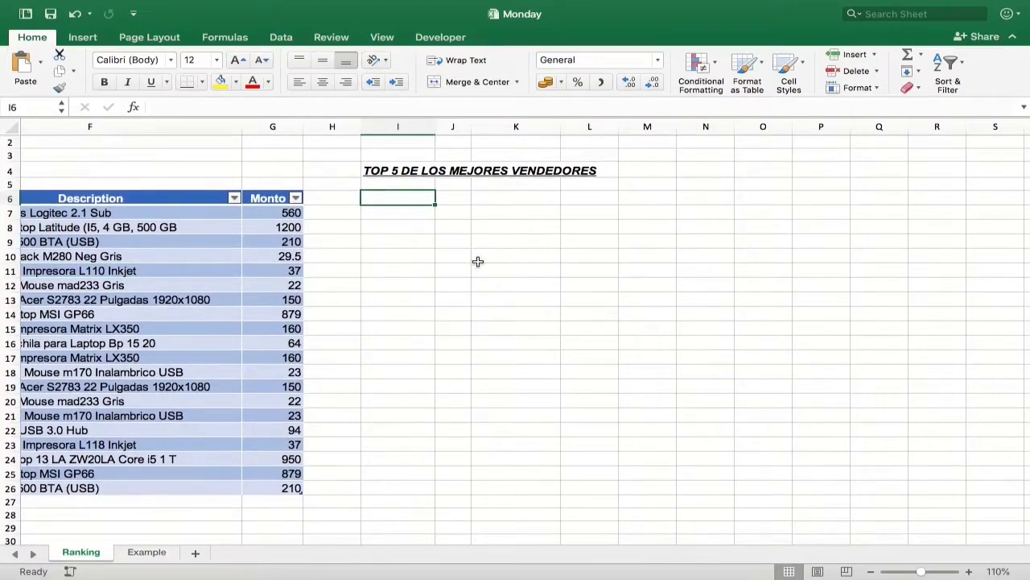
left_click(89, 39)
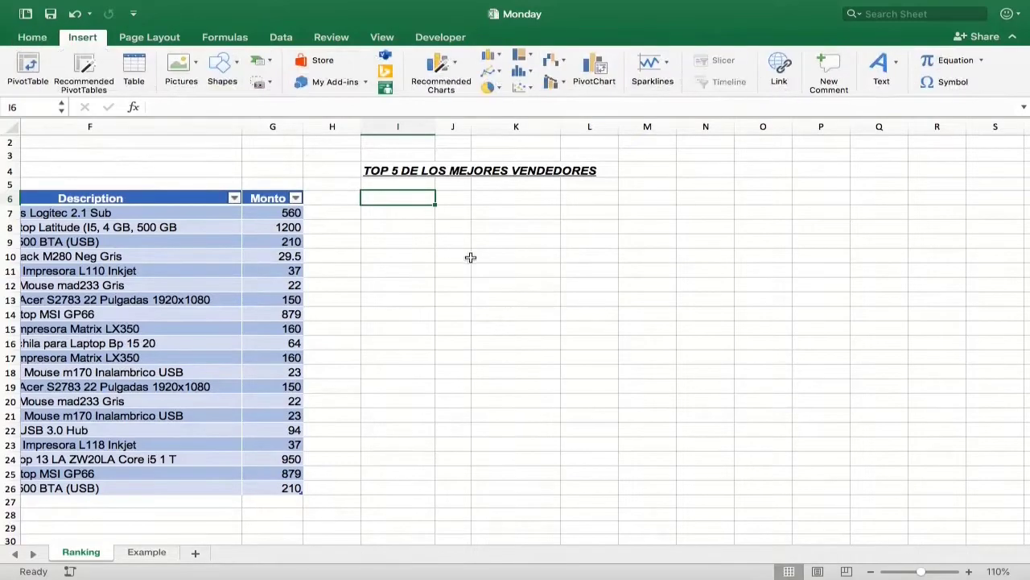
left_click(28, 60)
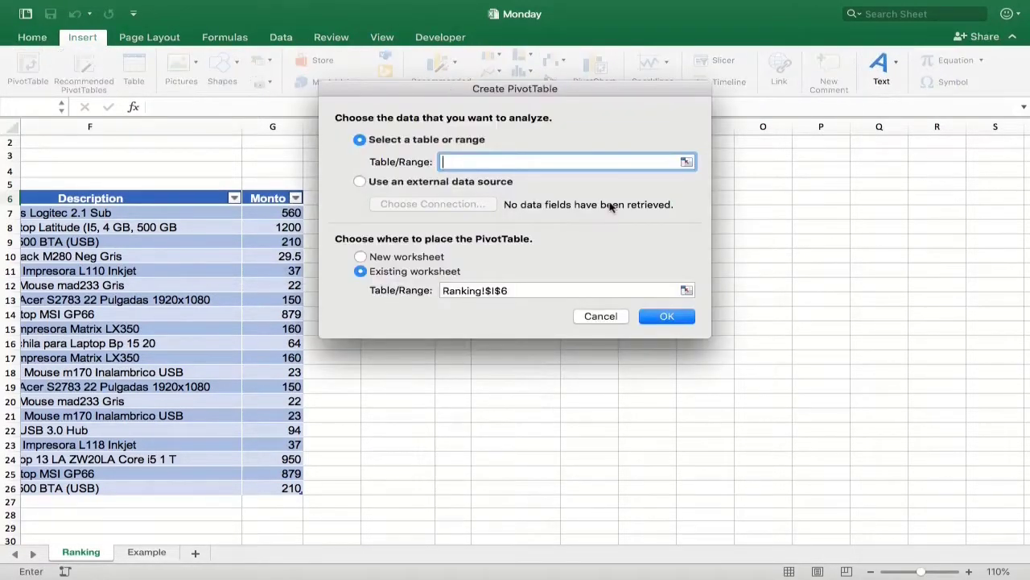
Use the whole sales table as source, keeping Ranking!$I$6 as the location, and create it.
left_click(686, 161)
scroll(282, 252, "down", 2)
scroll(281, 252, "left", 3)
scroll(282, 252, "up", 2)
scroll(282, 252, "left", 3)
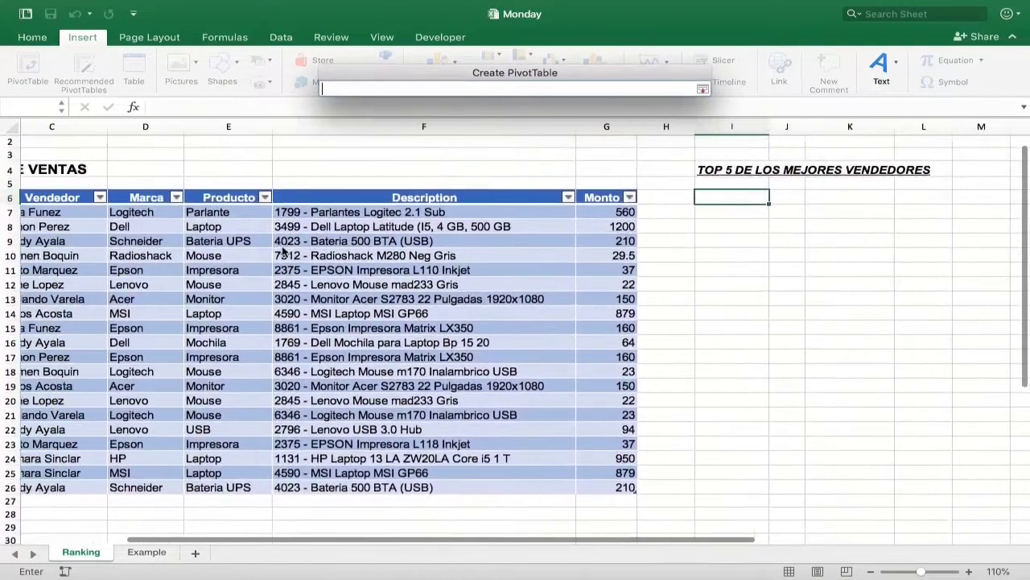
scroll(241, 241, "left", 2)
scroll(161, 226, "left", 2)
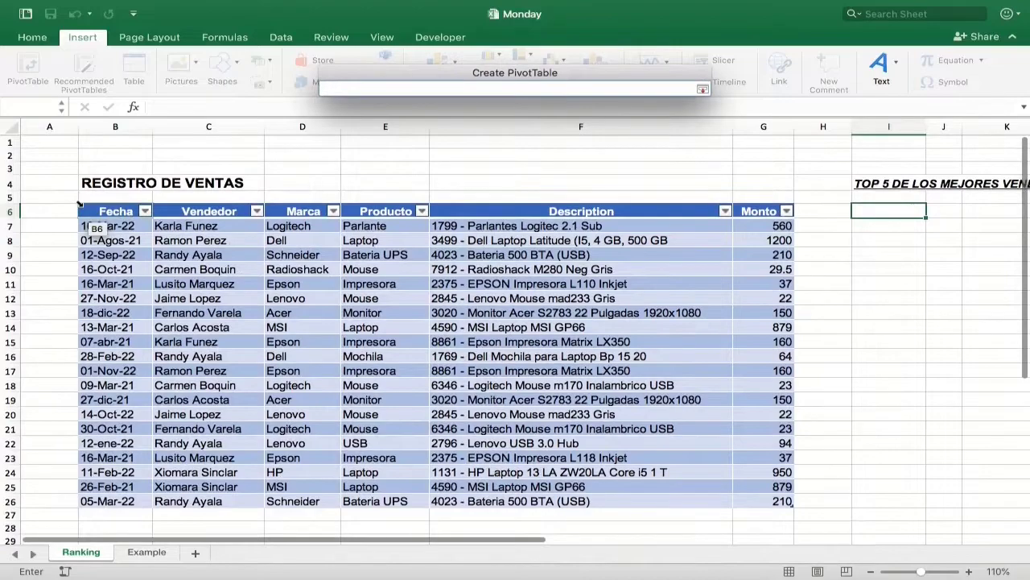
left_click(81, 206)
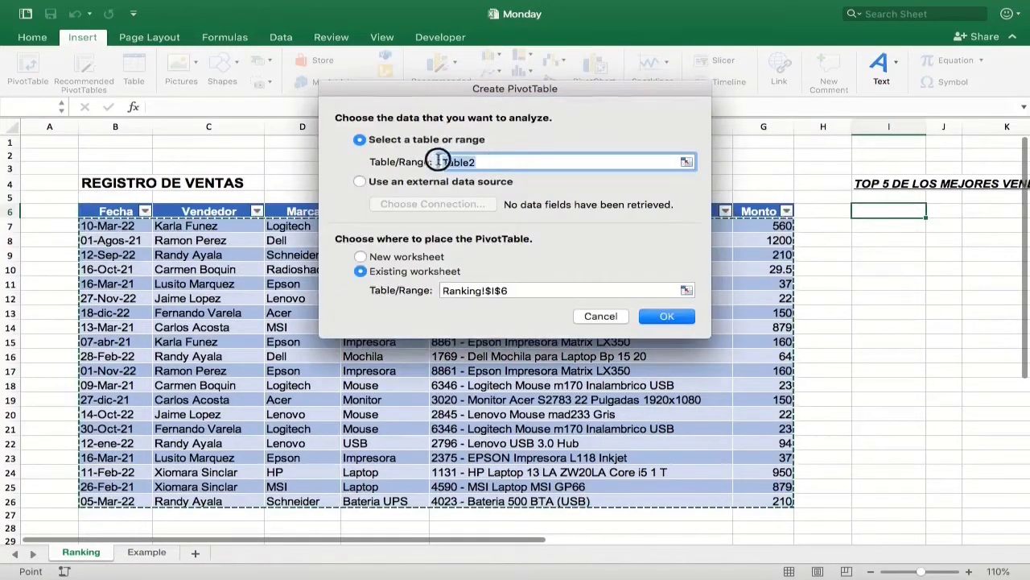
key("BackSpace")
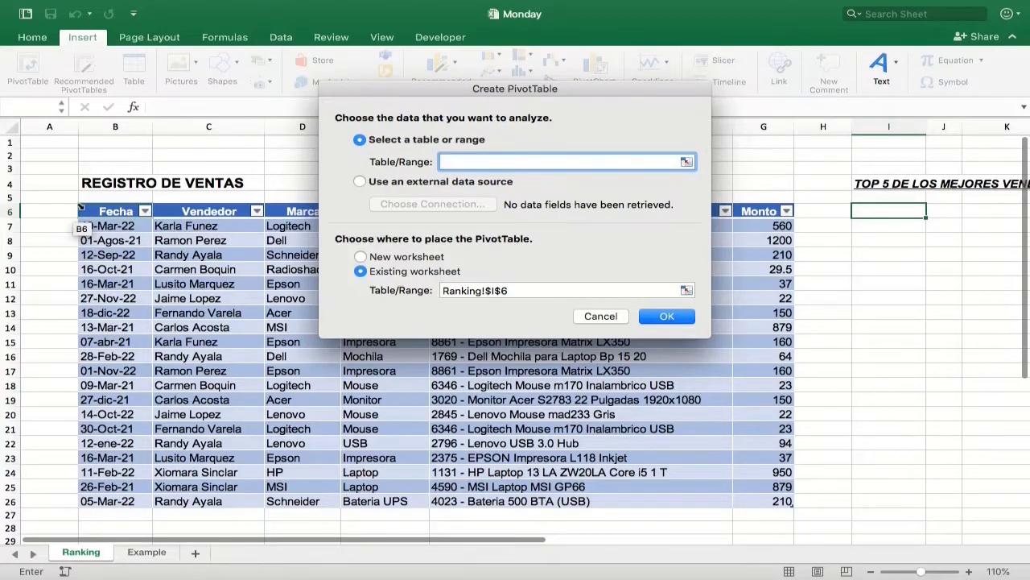
left_click(81, 207)
left_click(666, 316)
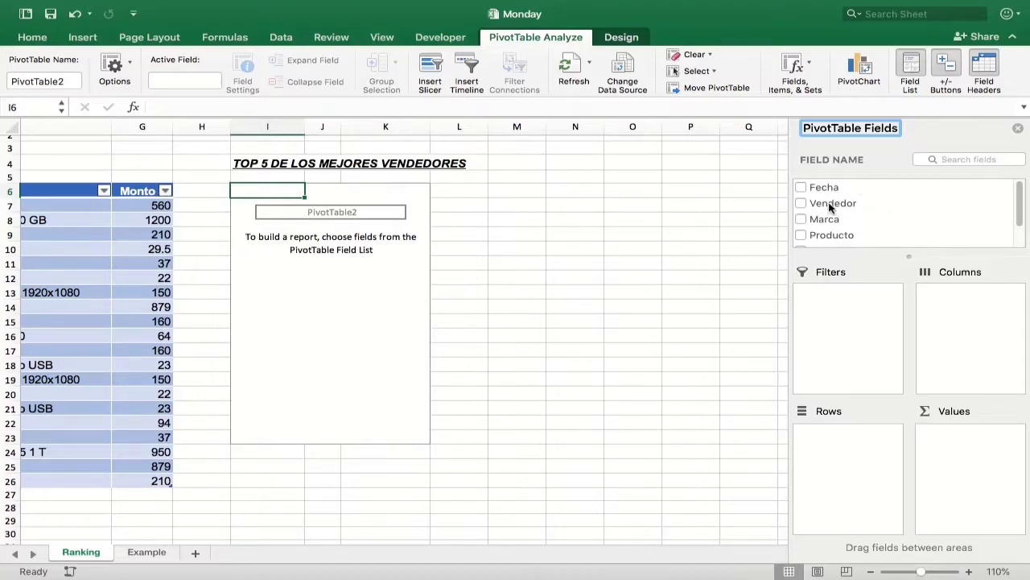
Put Vendedor in Rows and add Monto $ to Values twice.
left_click_drag(829, 207, 844, 451)
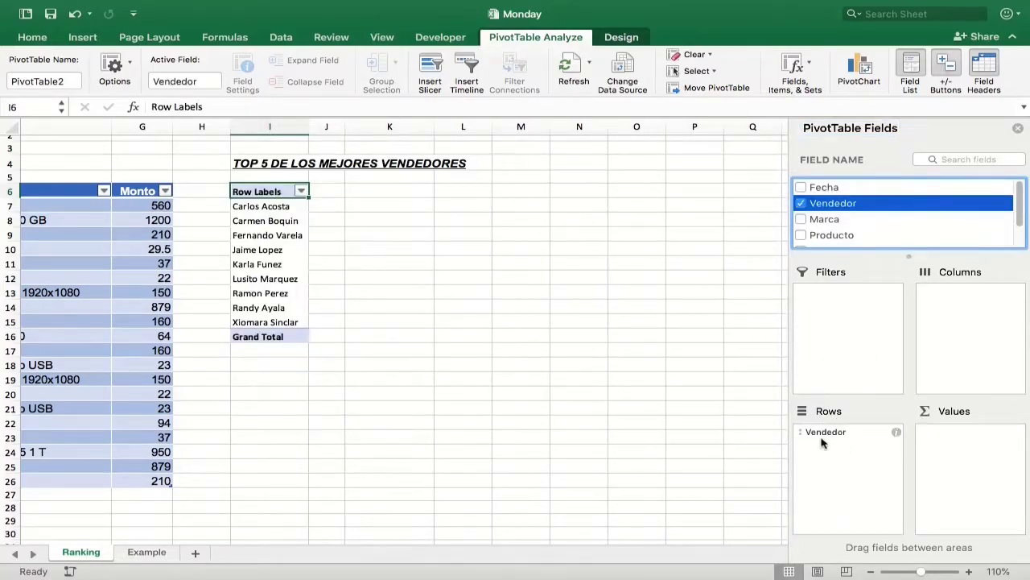
scroll(835, 228, "down", 2)
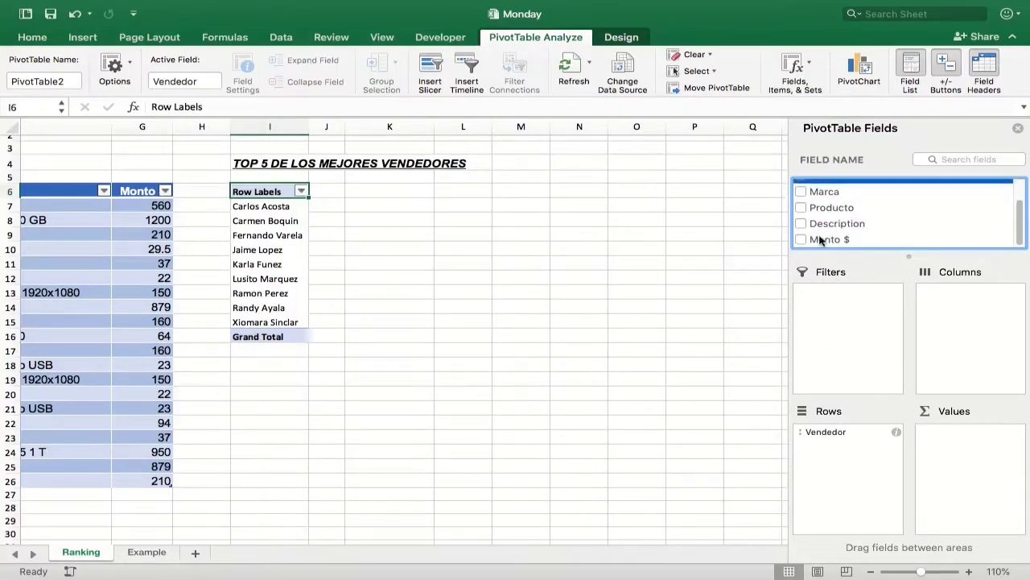
mouse_move(835, 235)
left_mouse_down()
mouse_move(877, 283)
mouse_move(955, 439)
left_mouse_up()
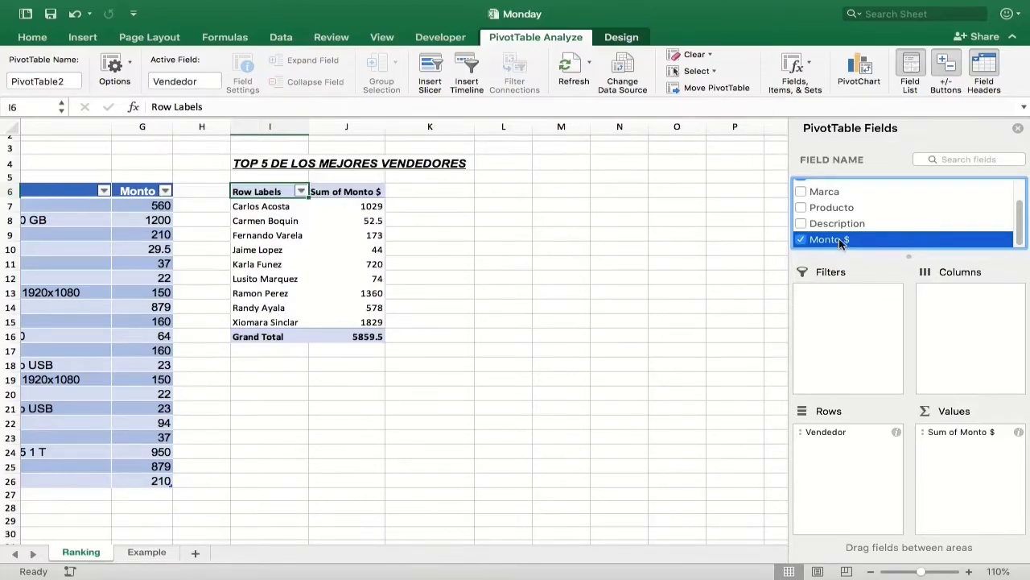
left_click_drag(842, 239, 960, 453)
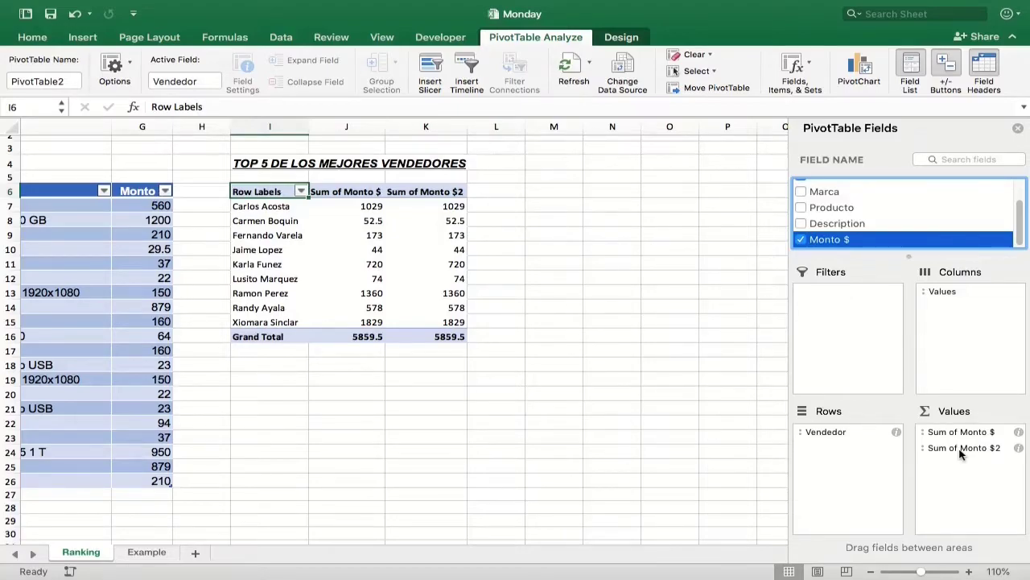
Rename the Sum of Monto $ column header to '# Rank'.
left_click(326, 173)
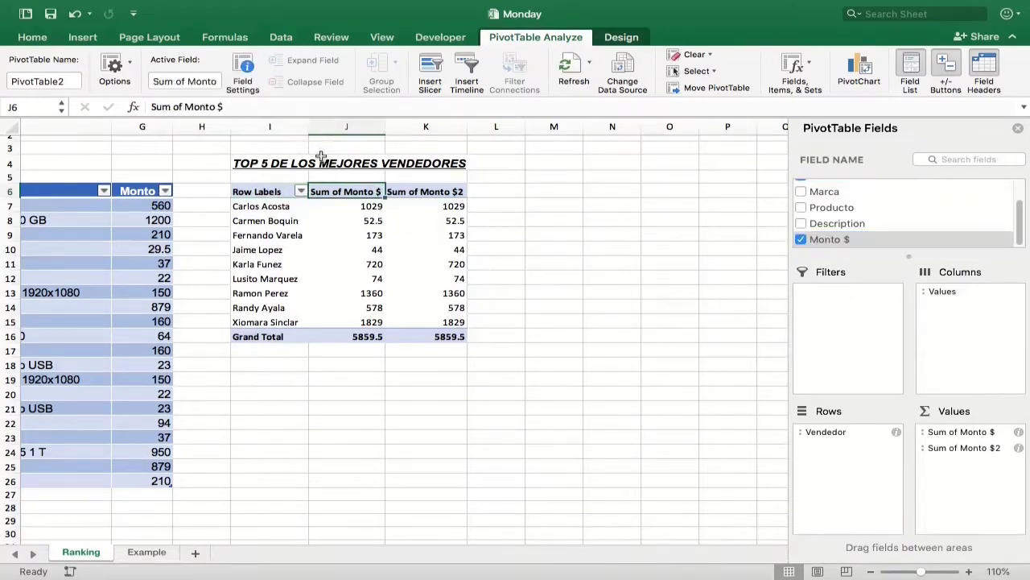
left_click(232, 106)
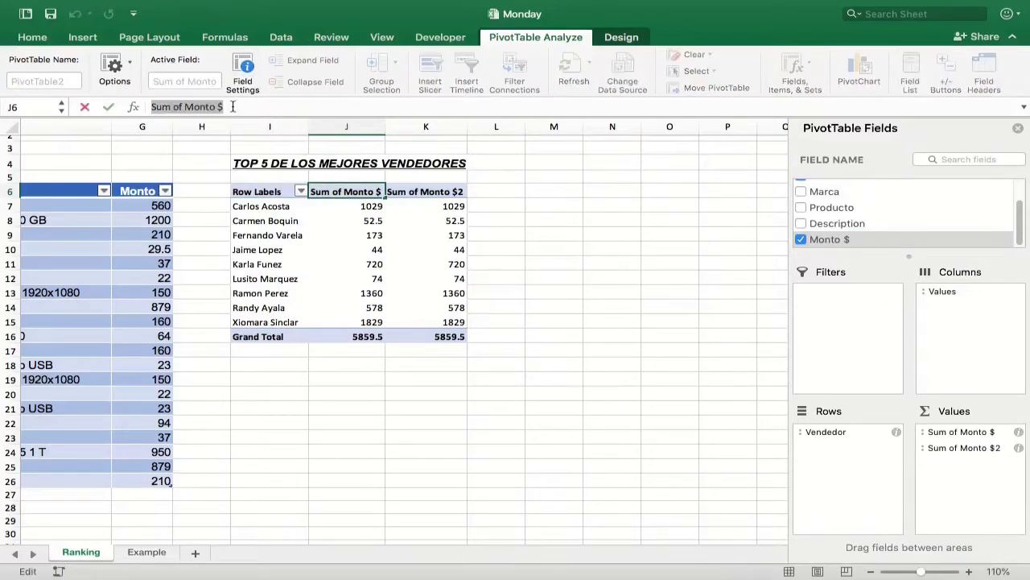
type("# Rank")
key("Return")
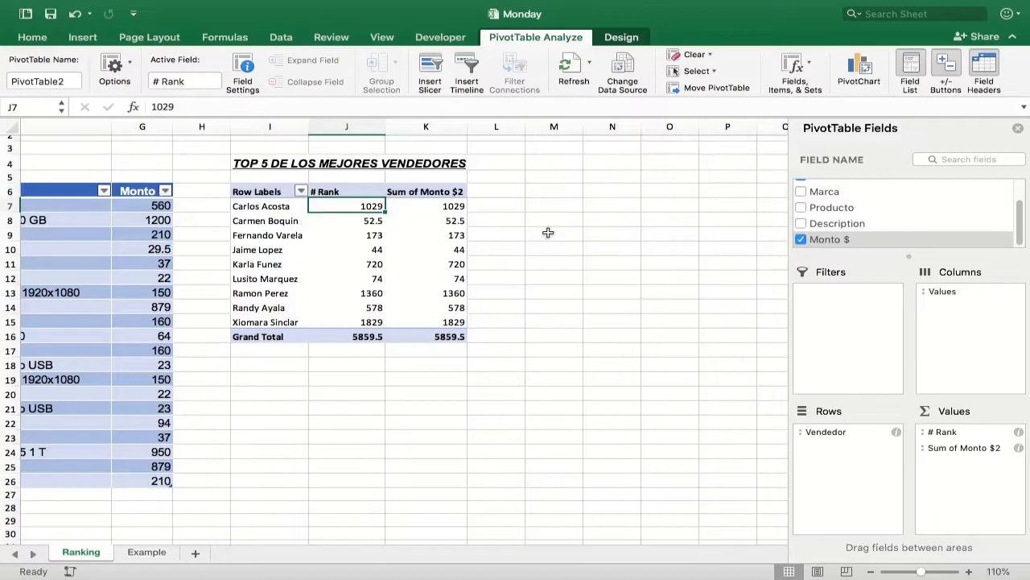
Show # Rank values as Rank Largest to Smallest with Vendedor as base field.
right_click(365, 248)
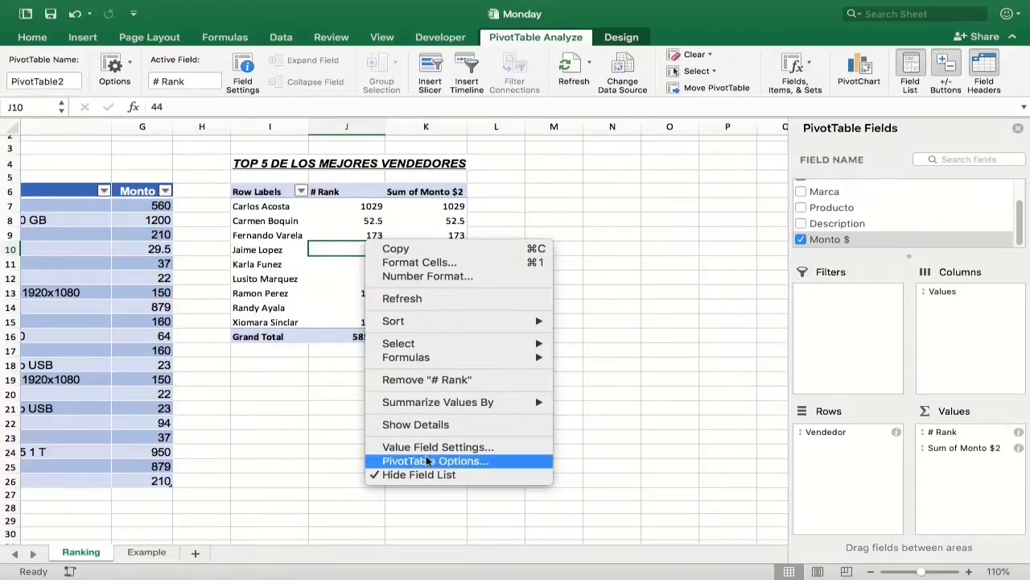
left_click(432, 452)
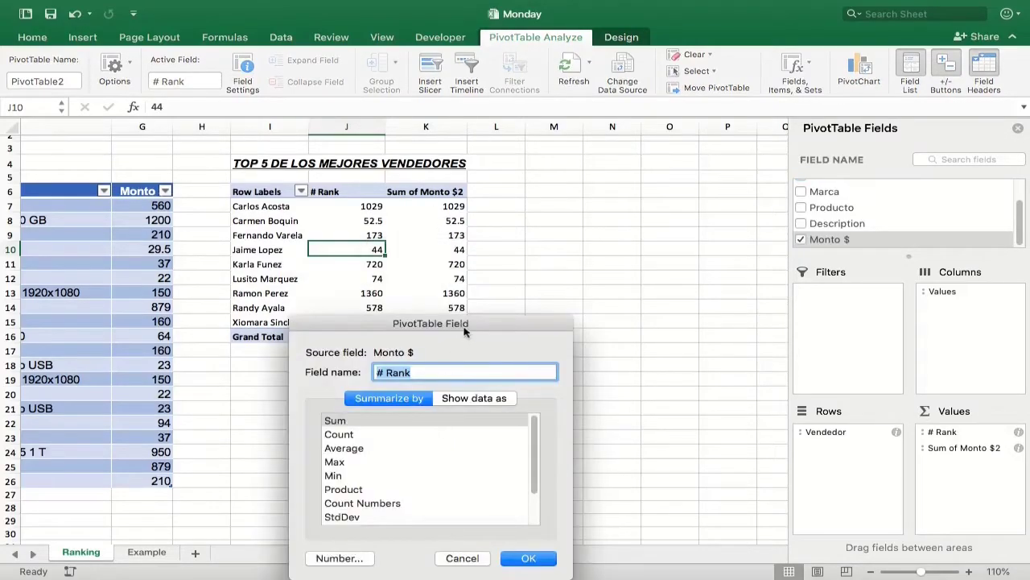
mouse_move(465, 319)
left_mouse_down()
mouse_move(631, 203)
mouse_move(631, 172)
left_mouse_up()
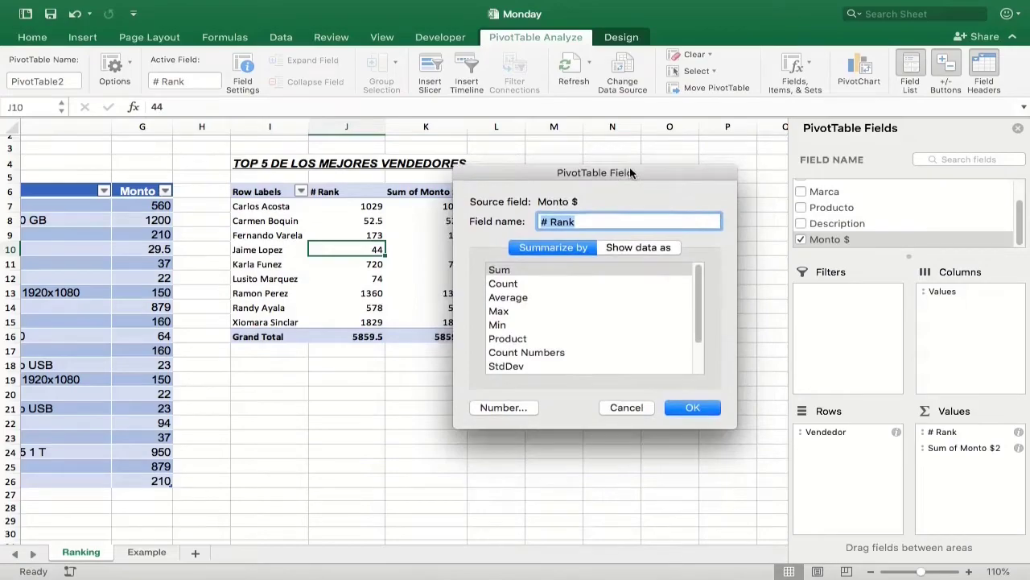
left_click(626, 248)
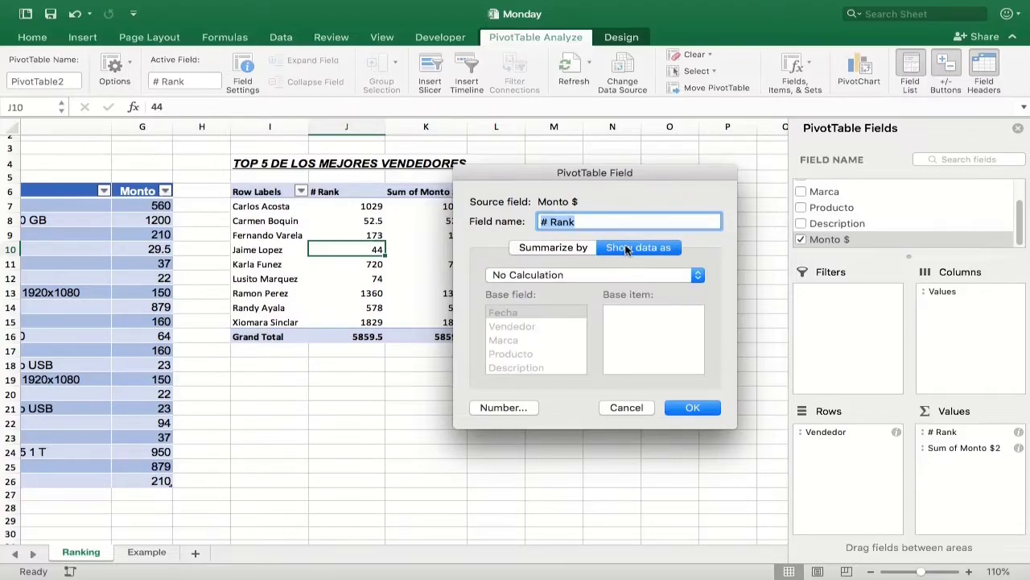
left_click(620, 276)
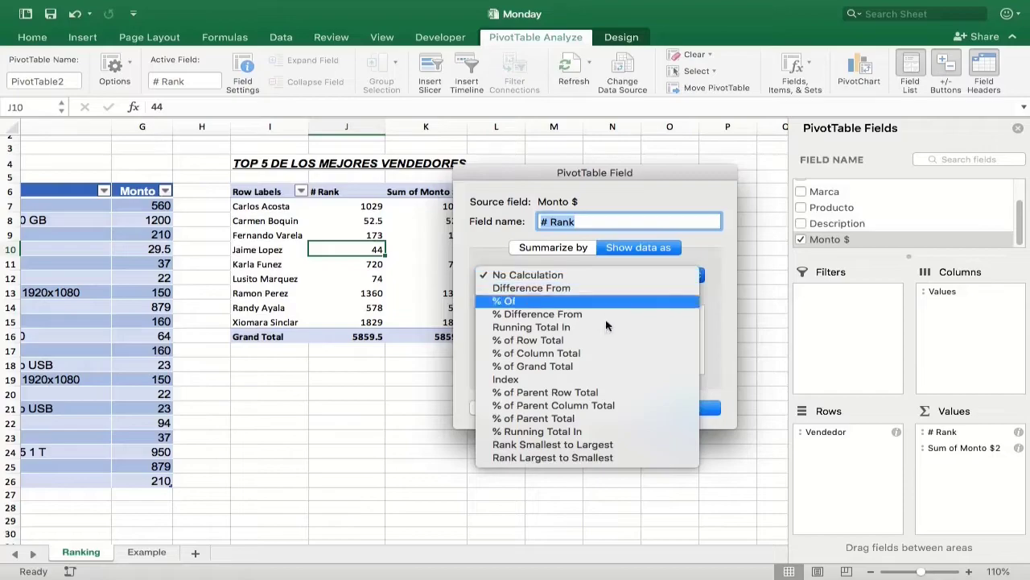
left_click(566, 459)
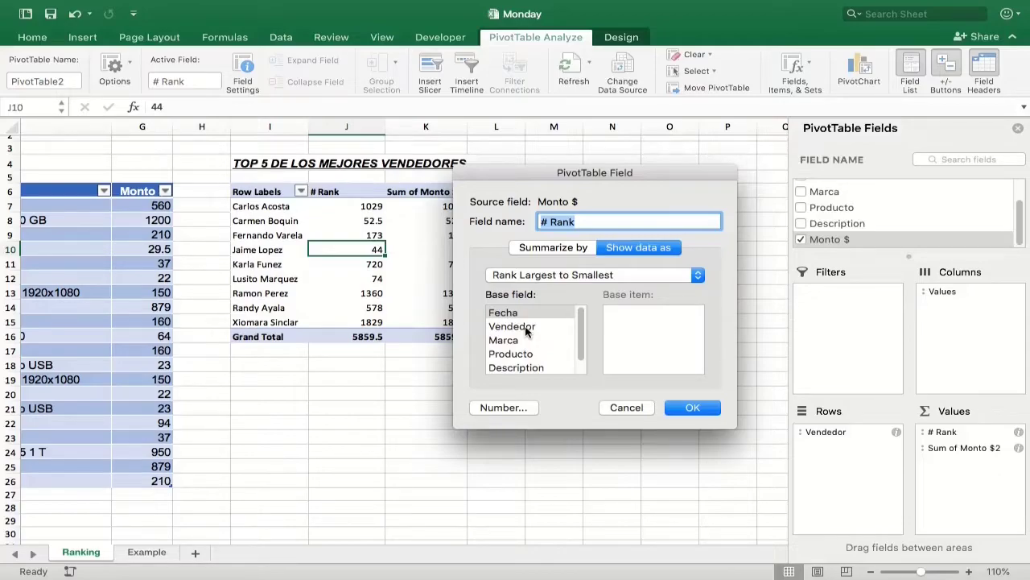
left_click(526, 327)
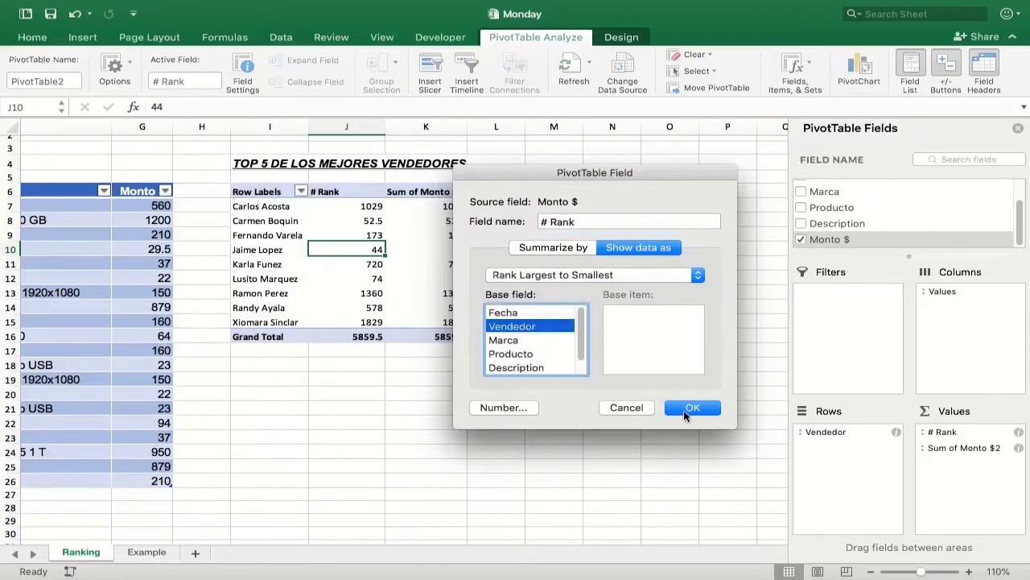
left_click(690, 408)
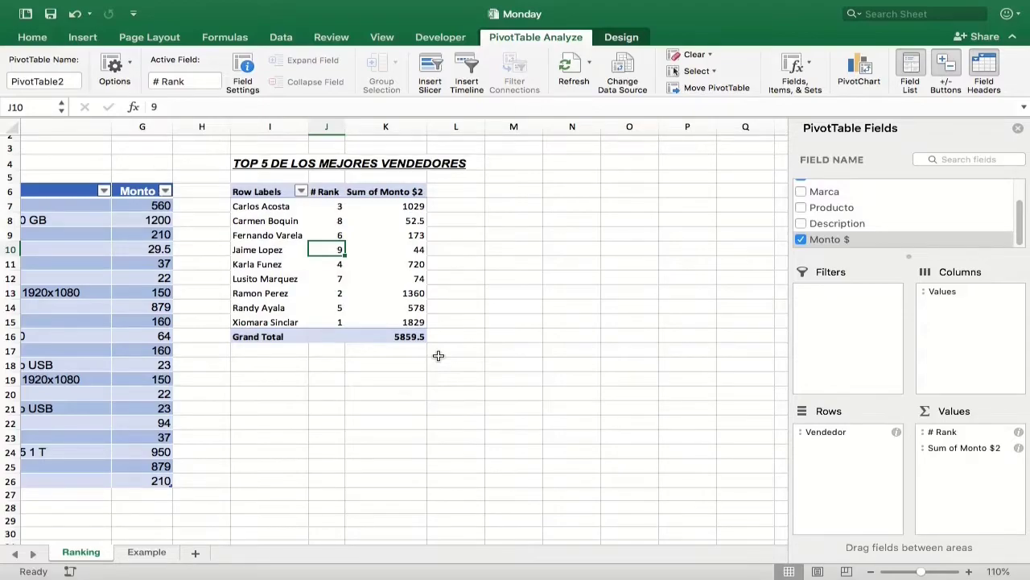
scroll(383, 344, "left", 3)
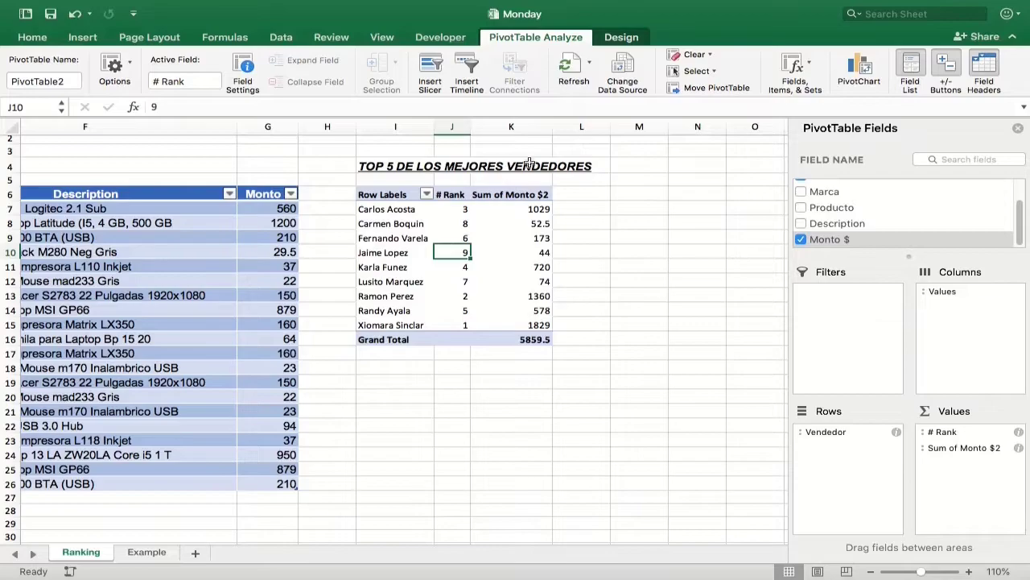
Apply the Light Blue medium PivotTable style from the Design styles gallery.
left_click(623, 39)
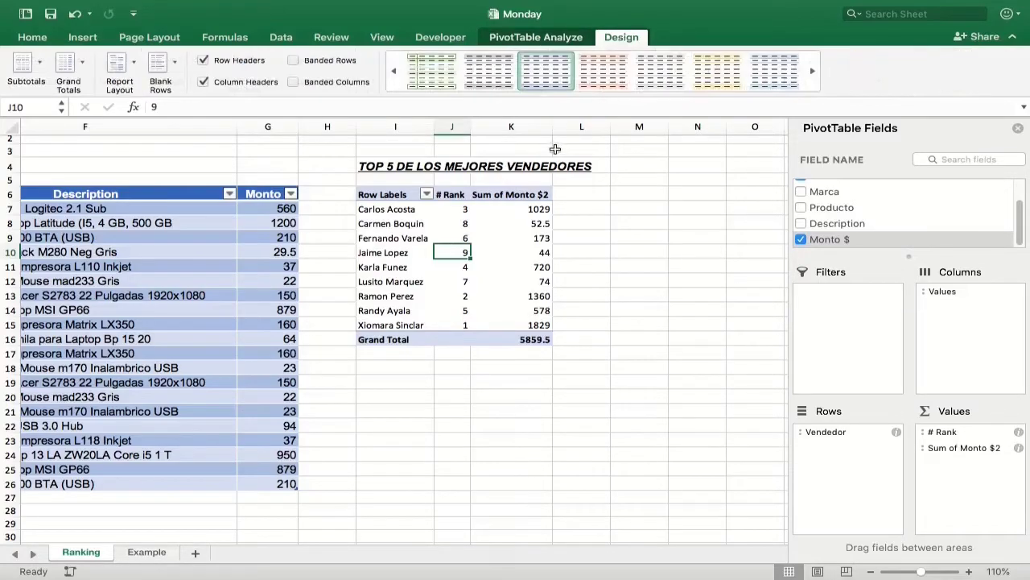
left_click(603, 94)
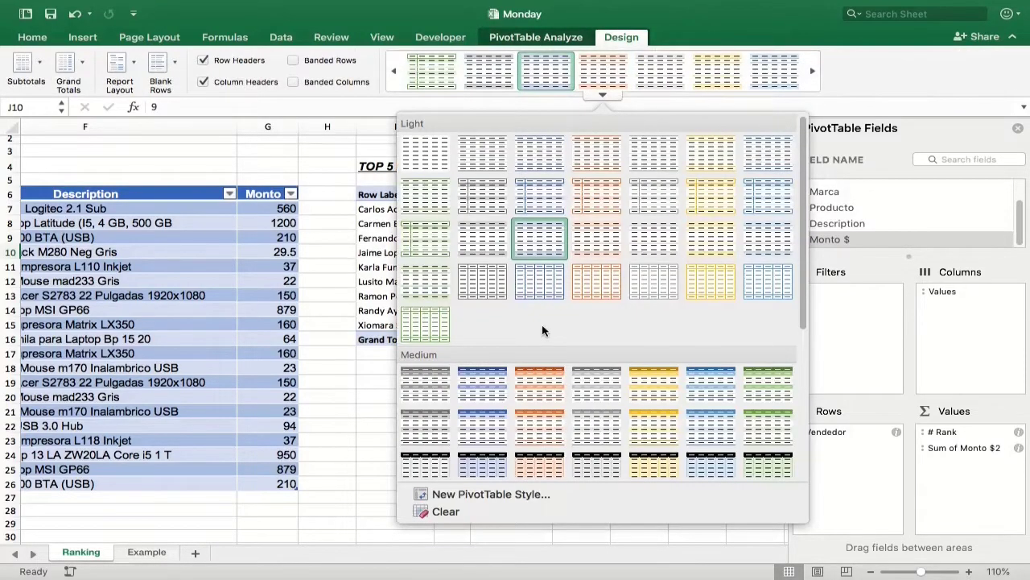
scroll(543, 331, "down", 3)
scroll(545, 329, "down", 2)
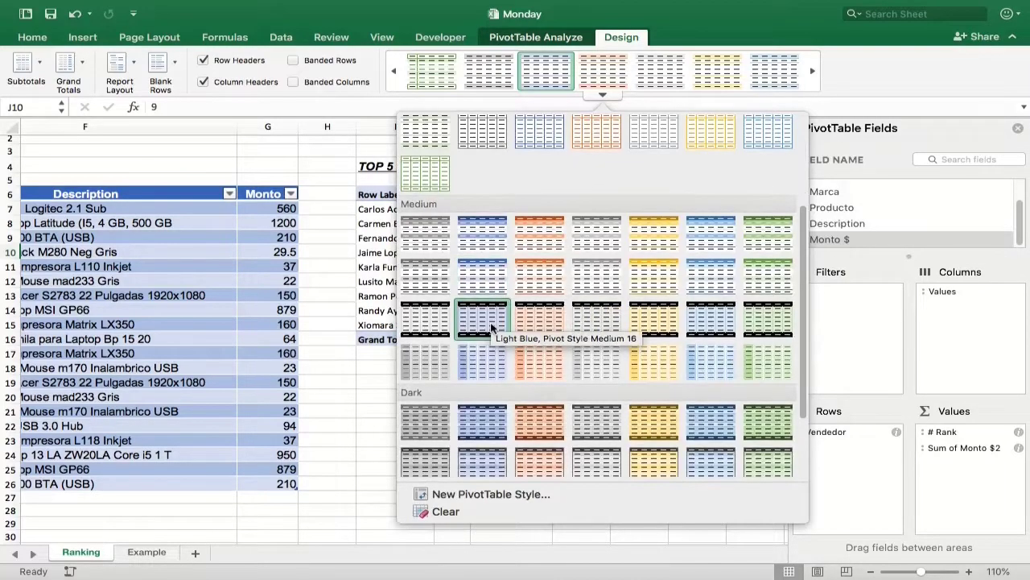
left_click(495, 276)
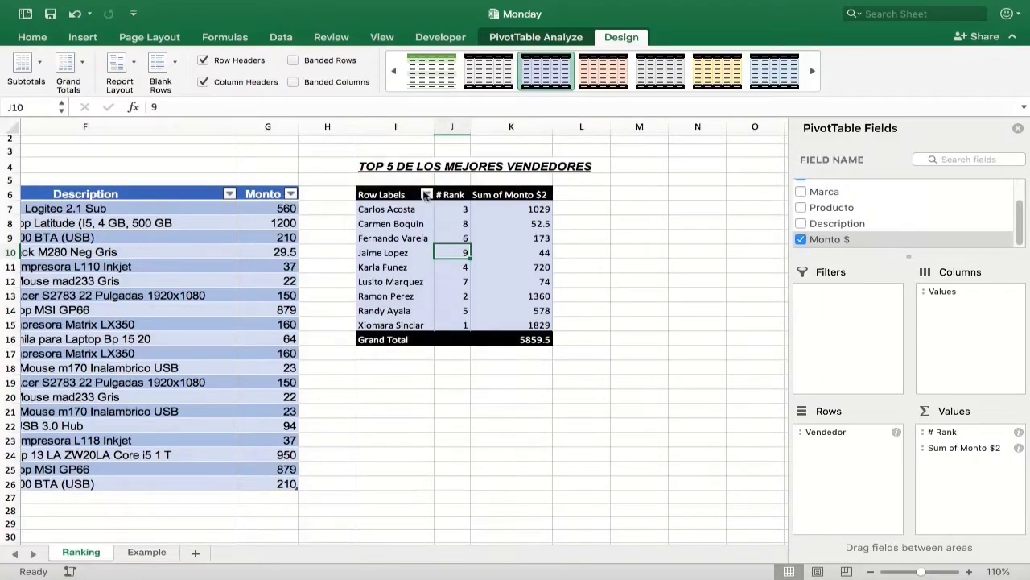
left_click(427, 195)
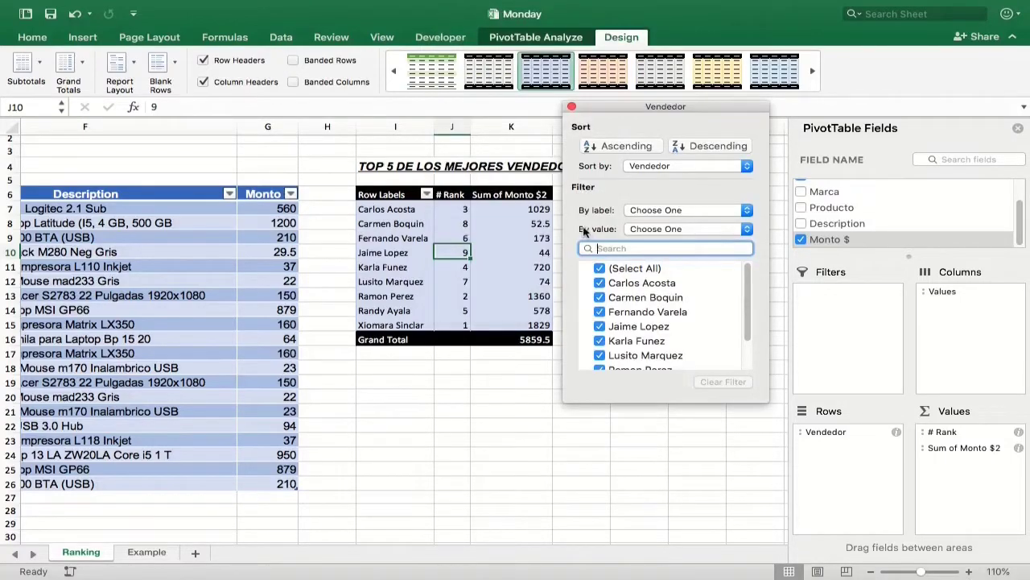
Filter the seller rows by value to the Top 5 items.
left_click(672, 229)
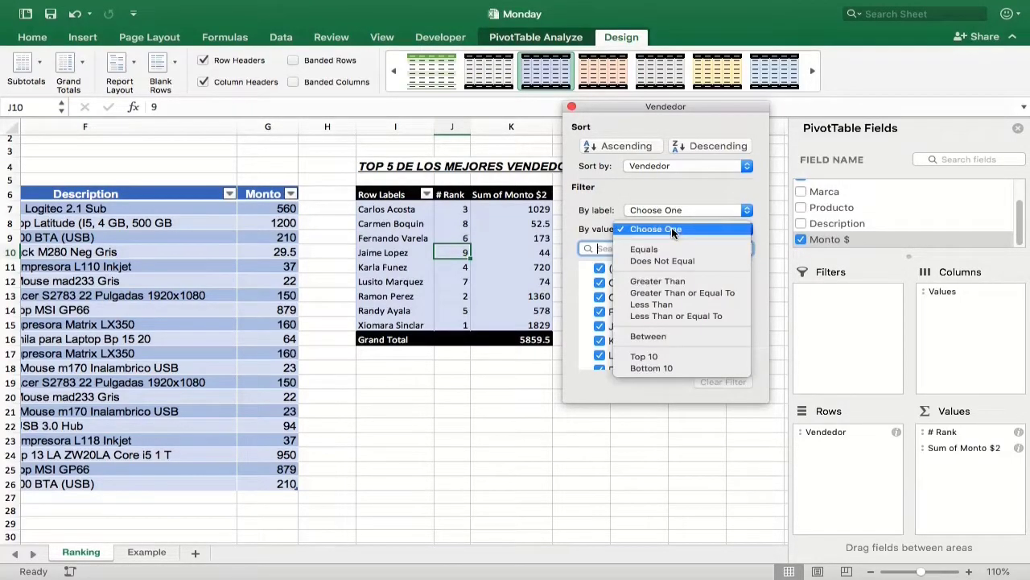
left_click(662, 355)
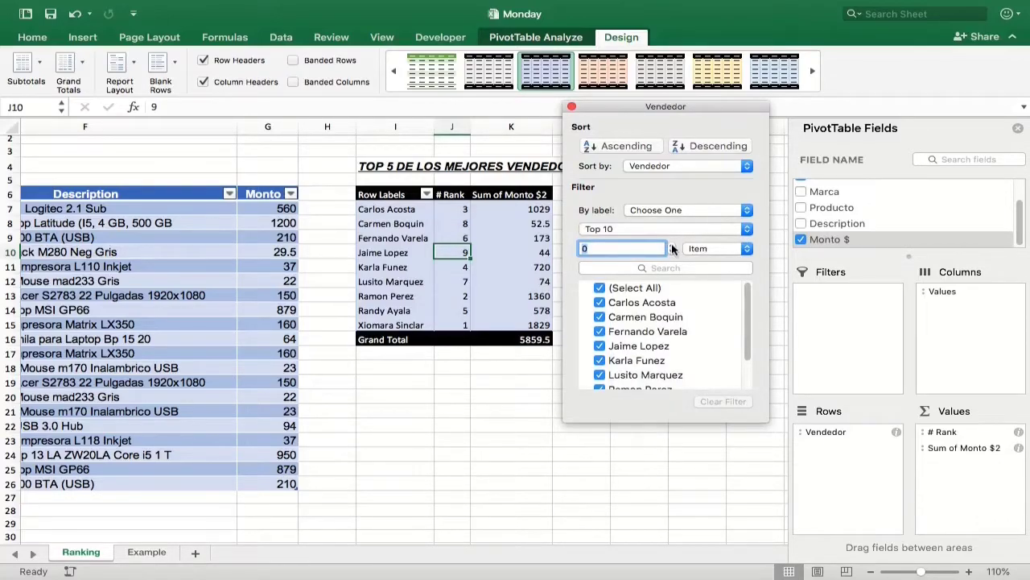
left_click(672, 246)
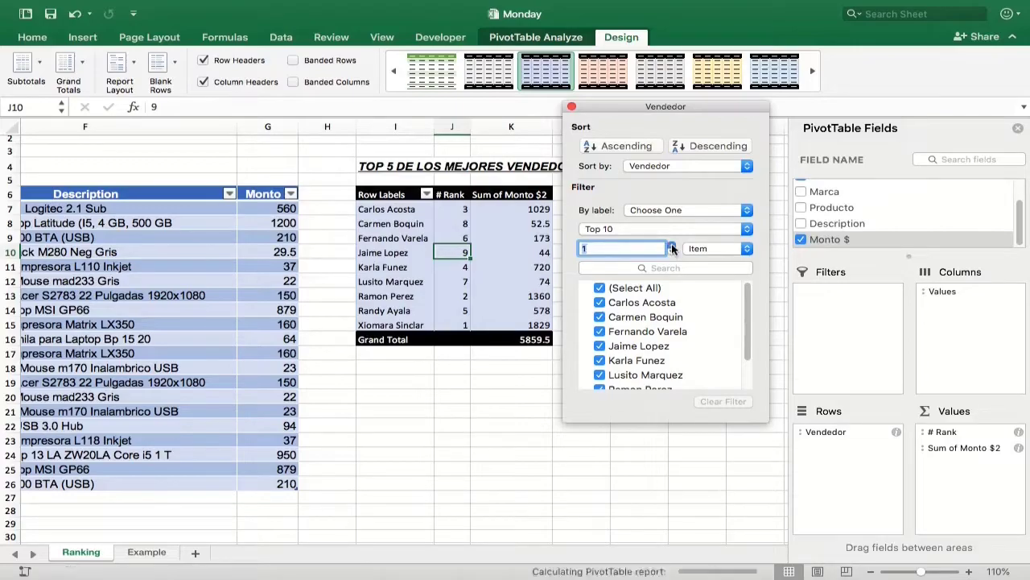
left_click(672, 246)
left_click(672, 246)
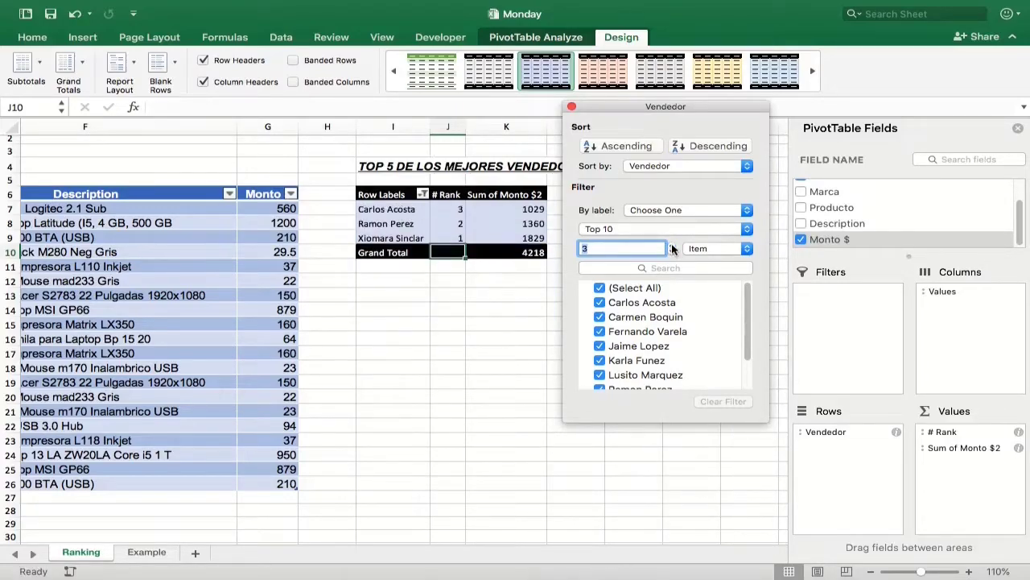
left_click(672, 245)
left_click(672, 246)
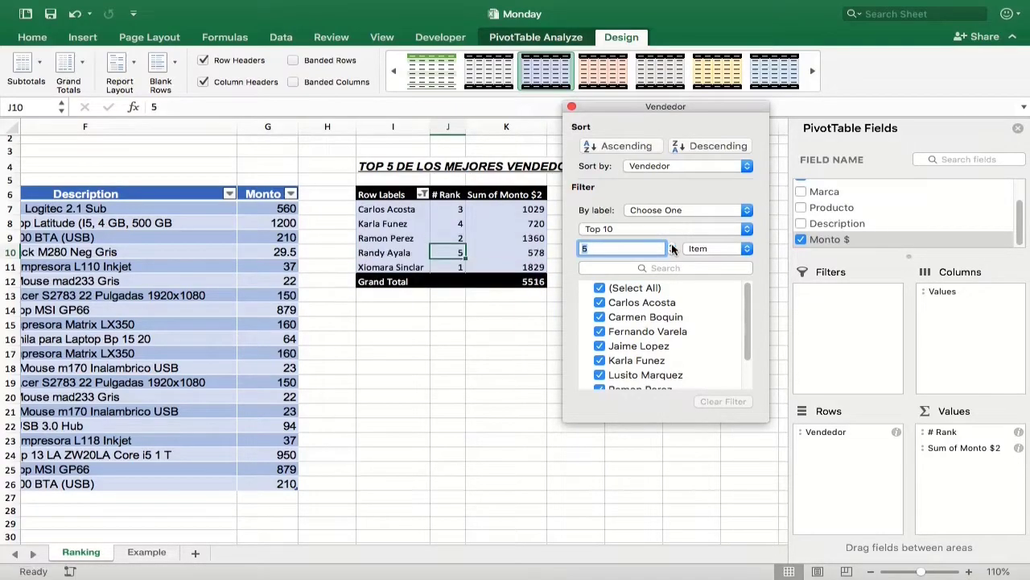
left_click(571, 107)
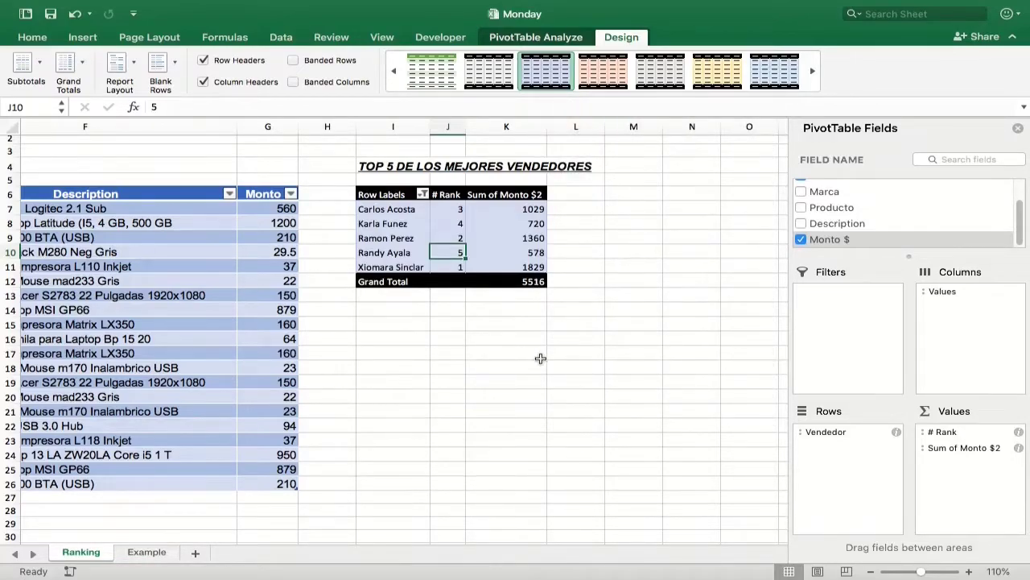
Sort the sellers largest to smallest so # Rank runs 1–5; Grand Total can't be moved.
right_click(444, 240)
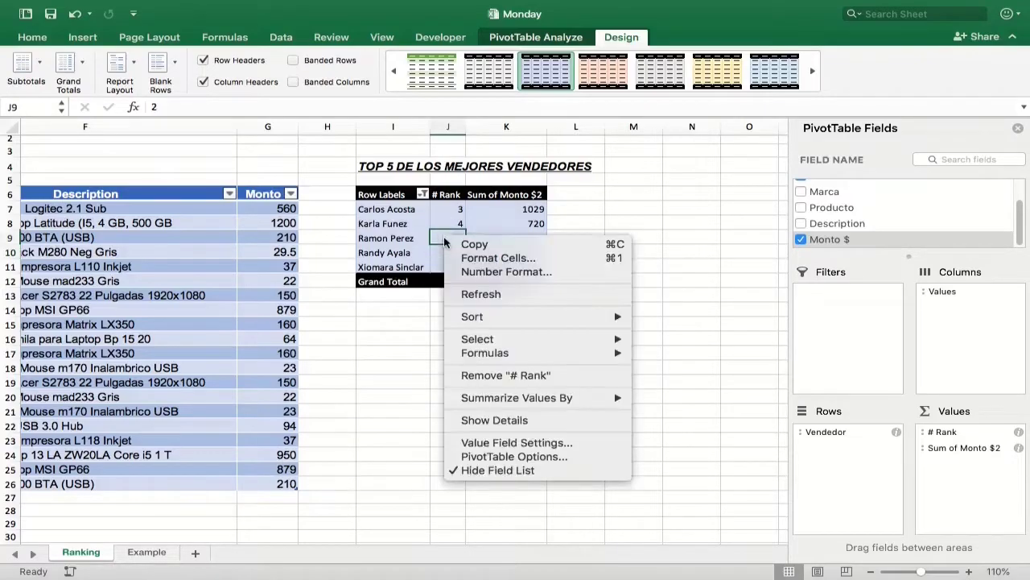
mouse_move(515, 317)
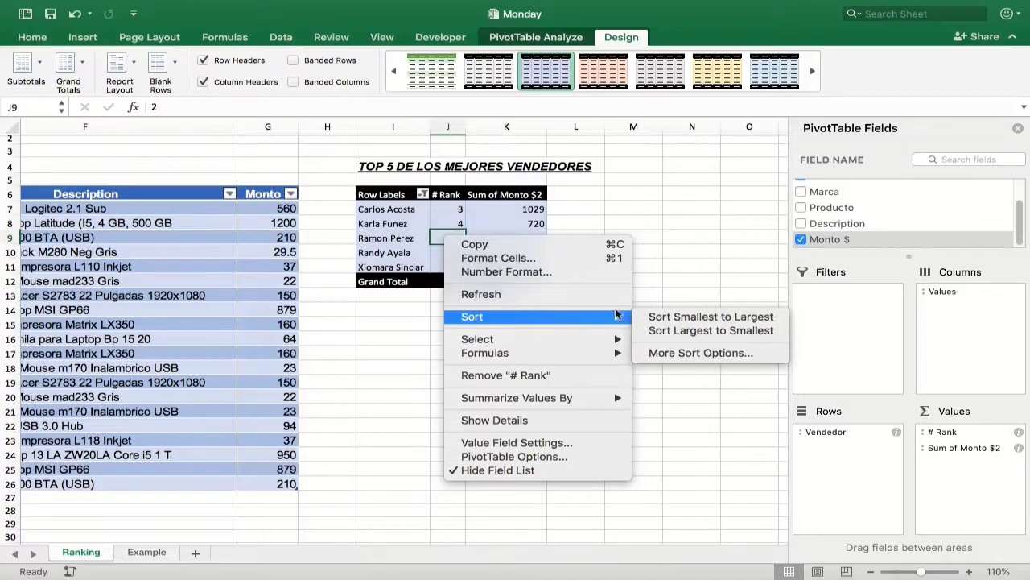
left_click(665, 335)
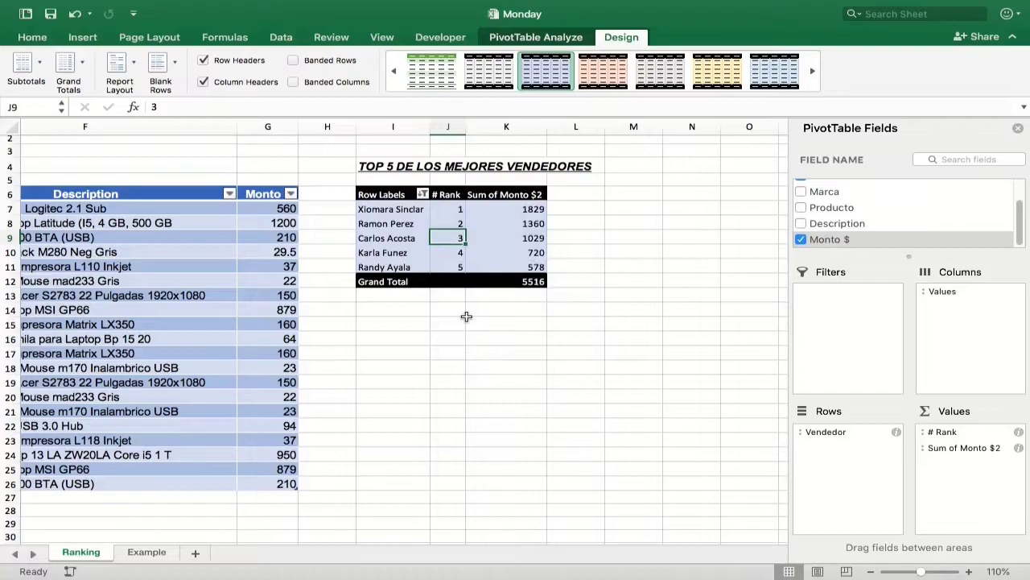
left_click(405, 282)
left_click_drag(428, 278, 444, 252)
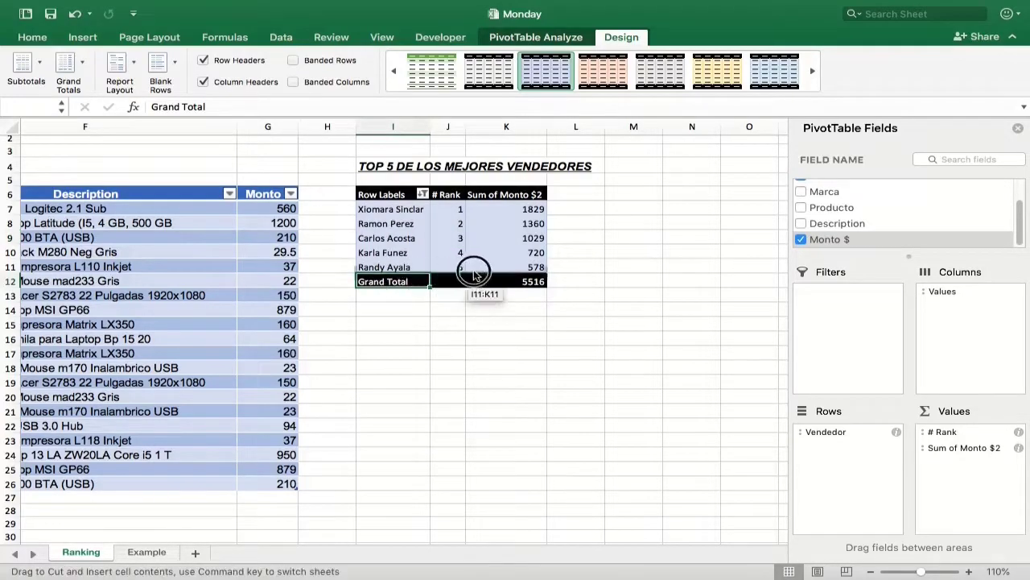
left_click(624, 210)
left_click(444, 238)
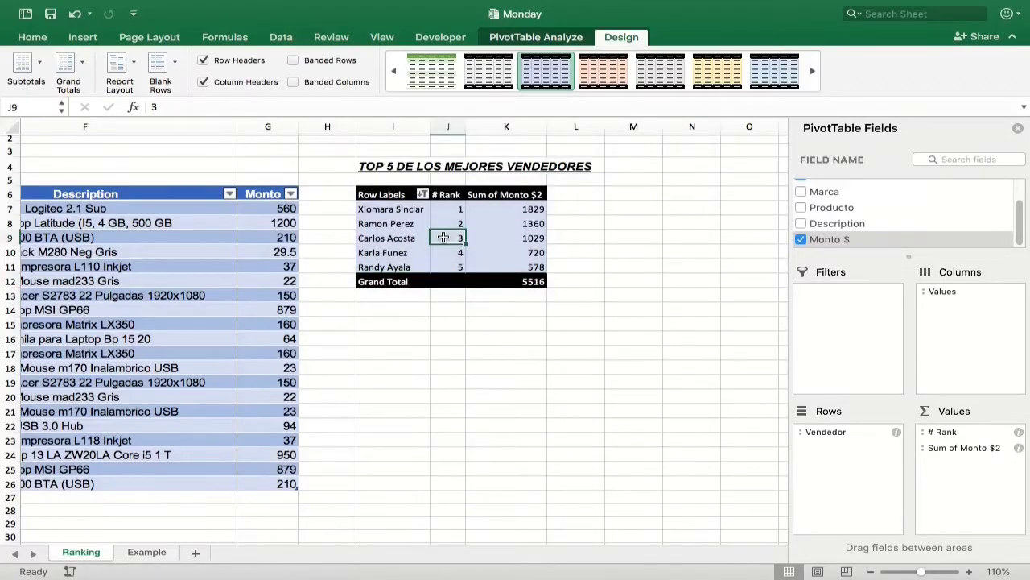
Set Grand Totals to Off for Rows & Columns on the PivotTable Design tab.
left_click(622, 38)
left_click(622, 38)
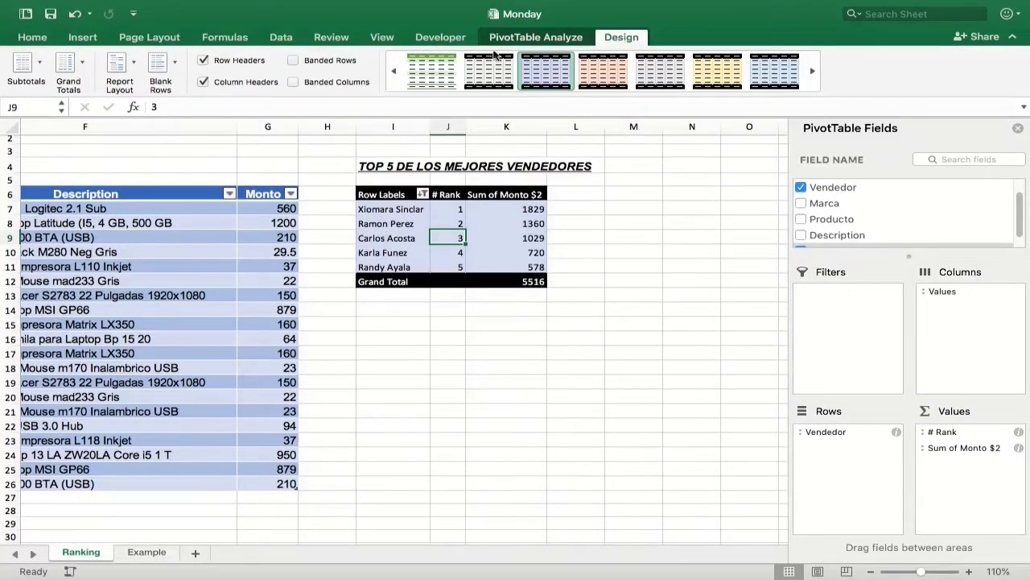
left_click(80, 69)
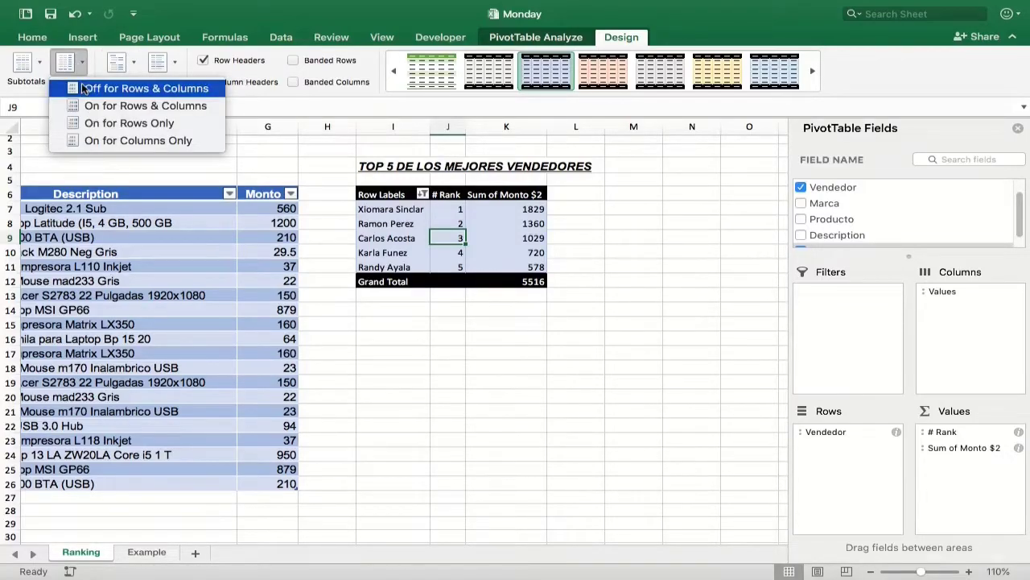
left_click(84, 89)
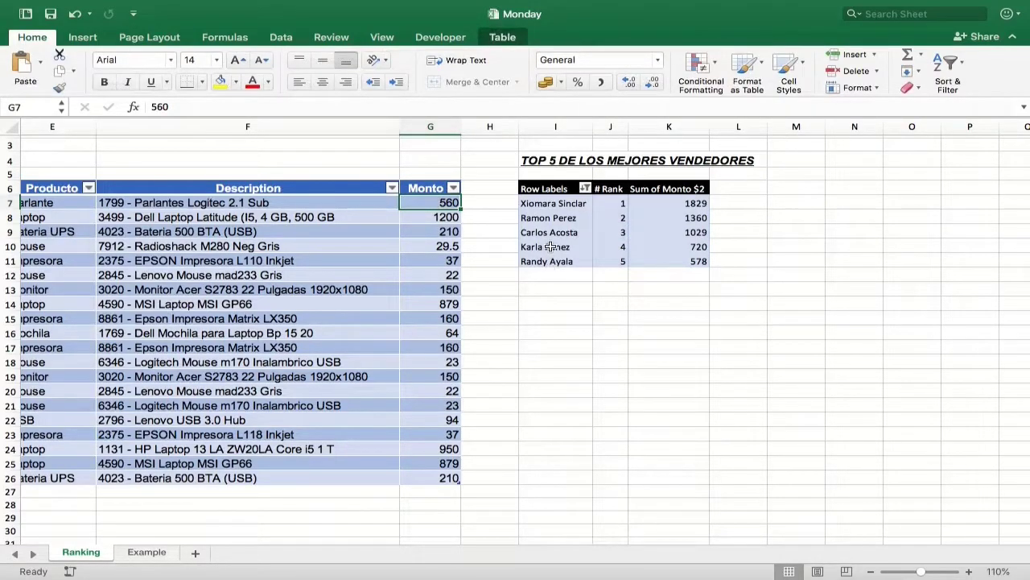
Change the first Monto amount in G7 from 560 to 640.
left_click(550, 247)
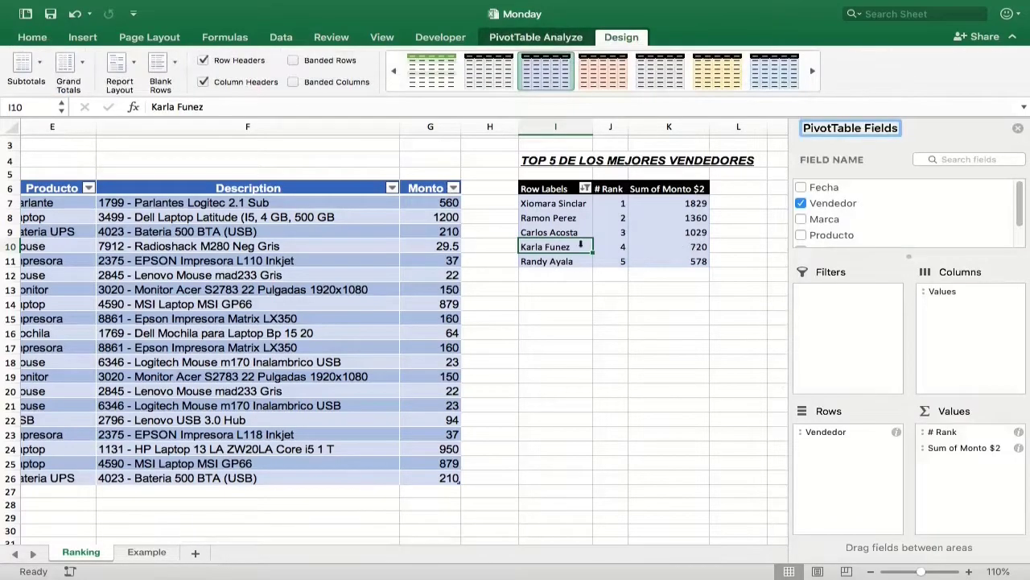
left_click(430, 202)
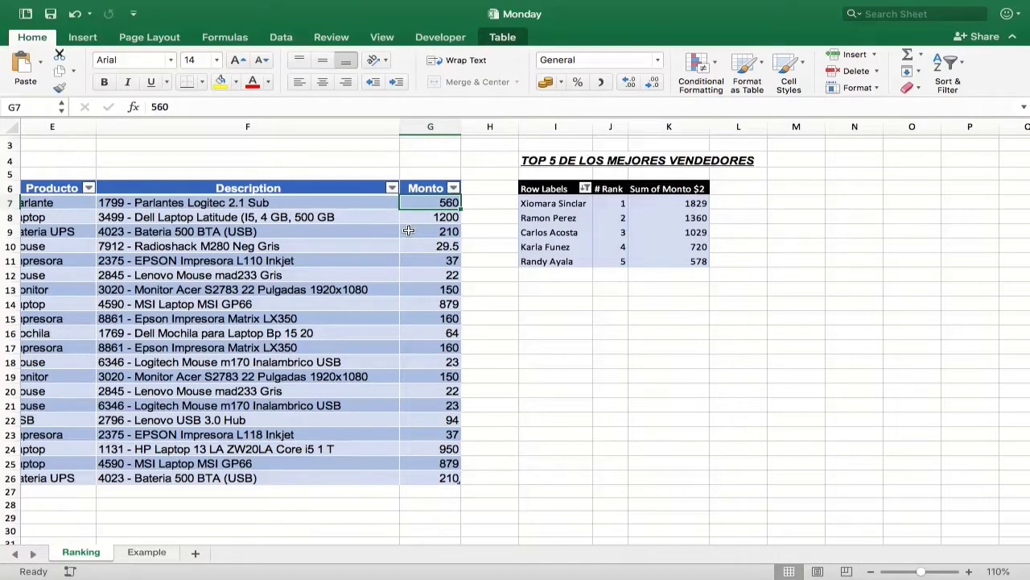
type("6")
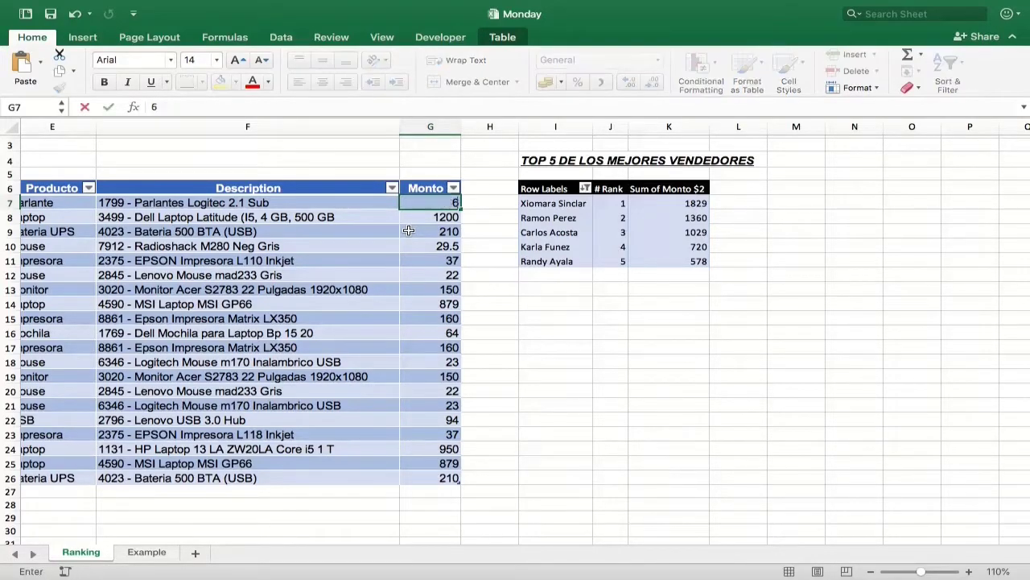
type("40")
key("Return")
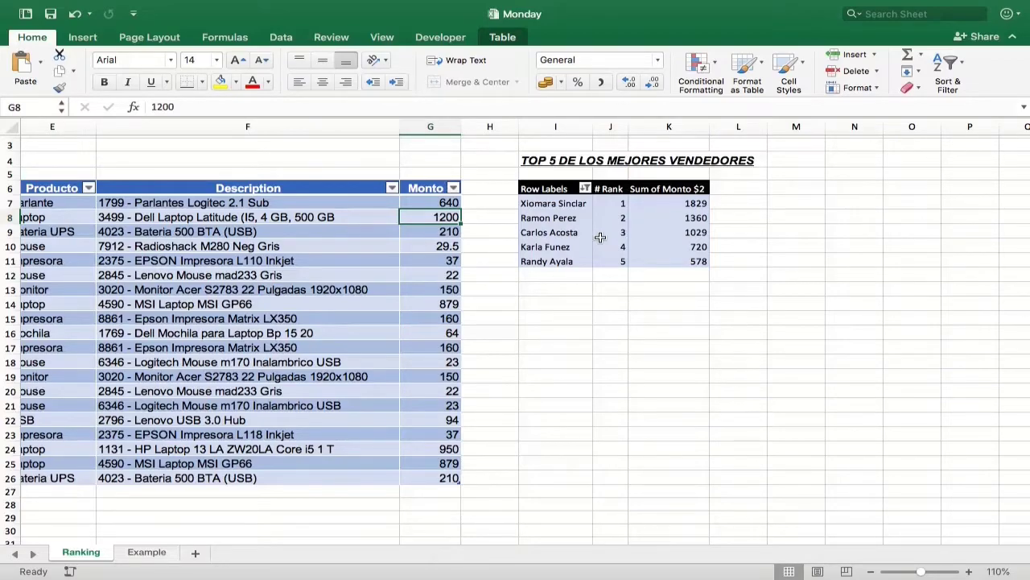
right_click(604, 232)
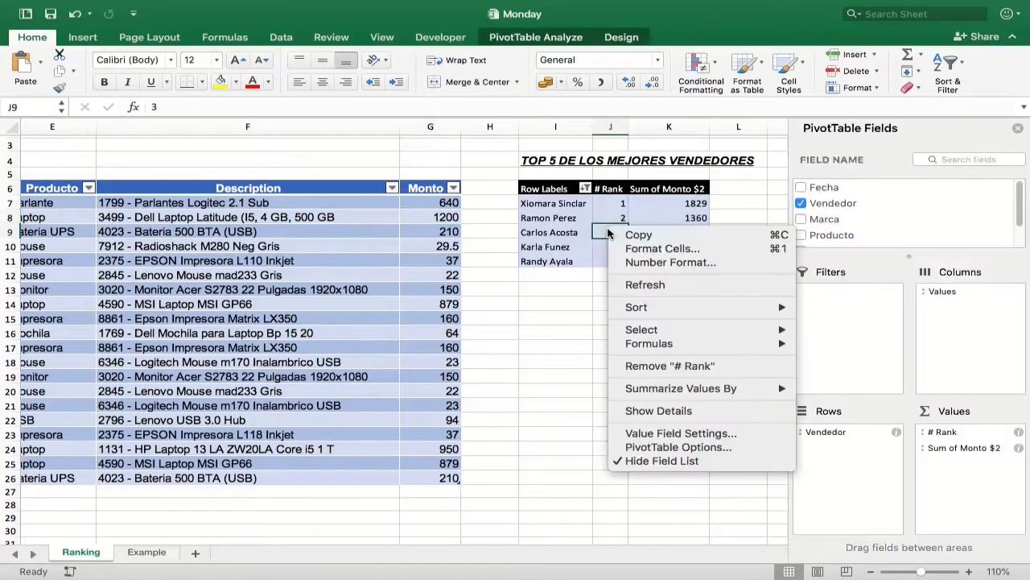
left_click(630, 285)
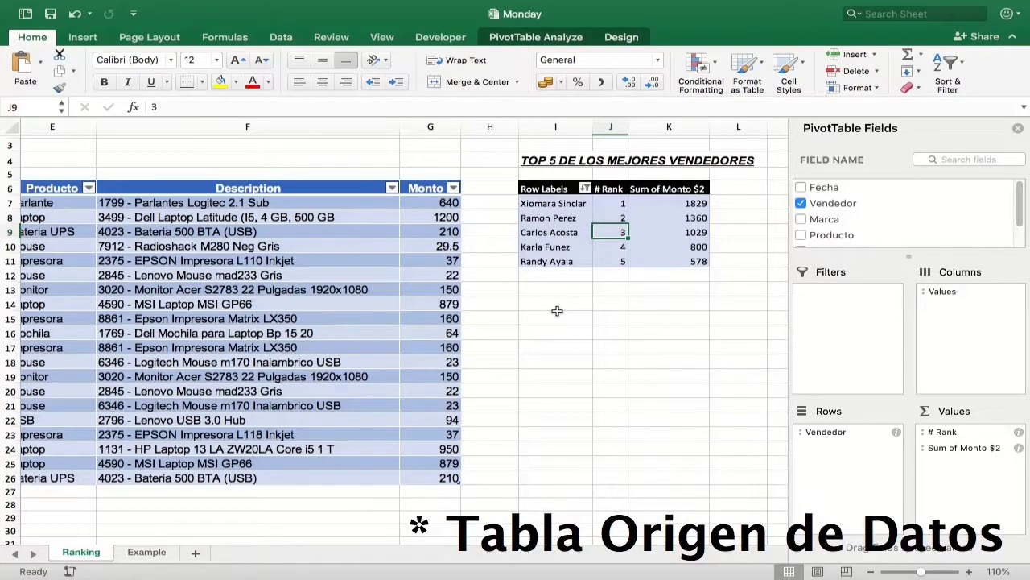
scroll(557, 311, "left", 2)
scroll(590, 311, "right", 5)
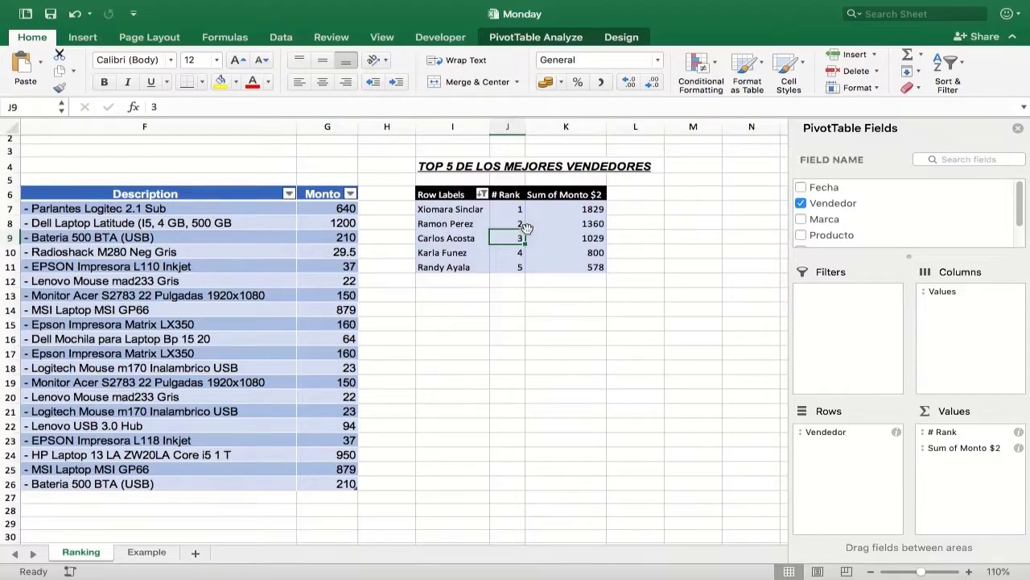
Insert a clustered bar PivotChart from the pivot table range I6:K11.
left_click(452, 309)
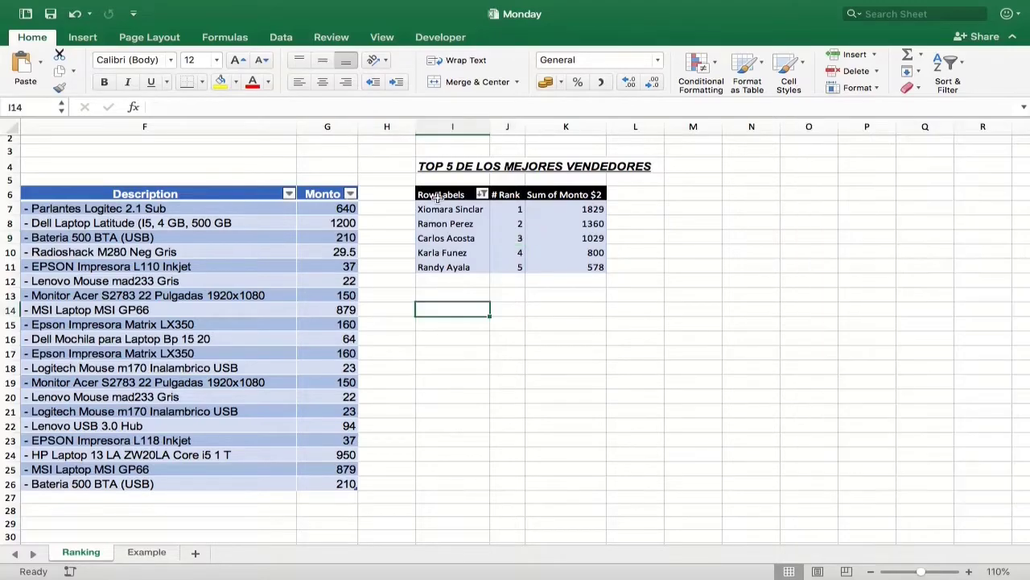
left_click_drag(437, 196, 573, 266)
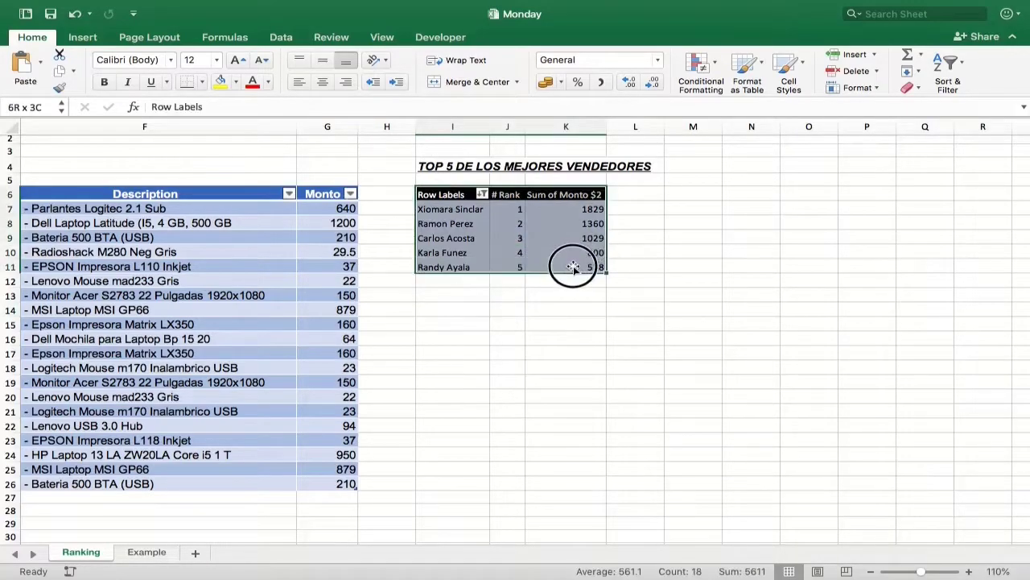
left_click(91, 38)
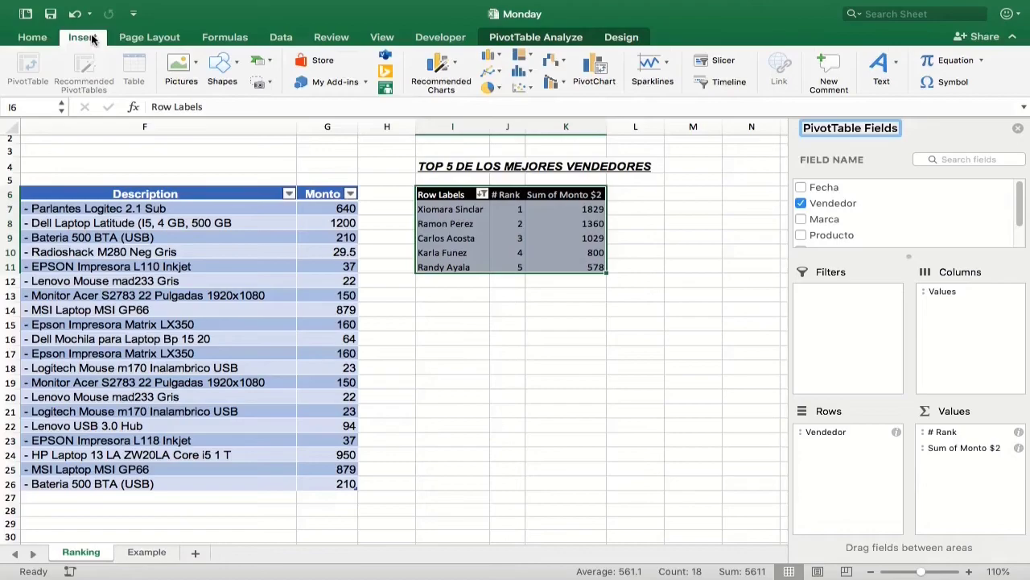
left_click(491, 57)
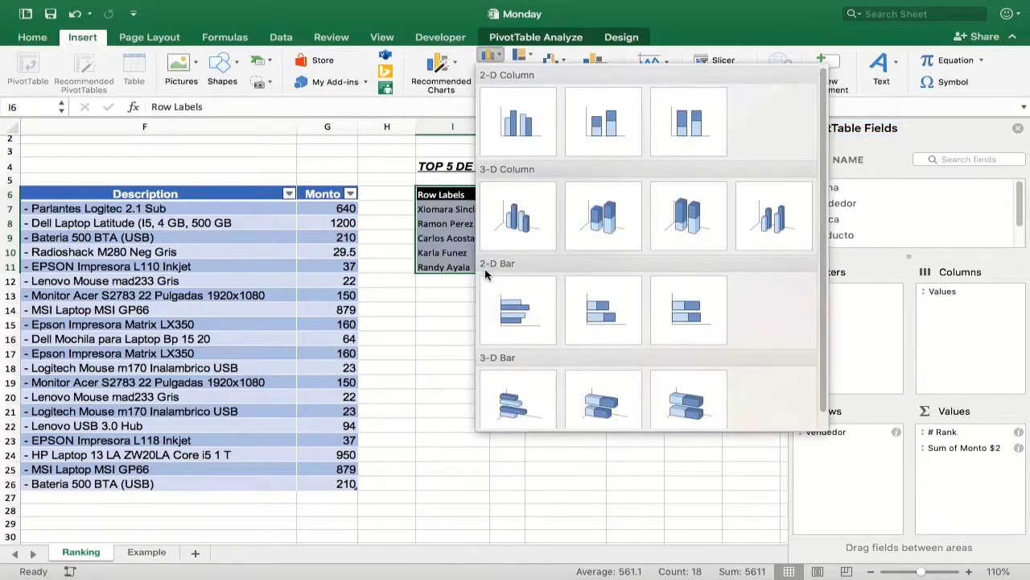
left_click(515, 313)
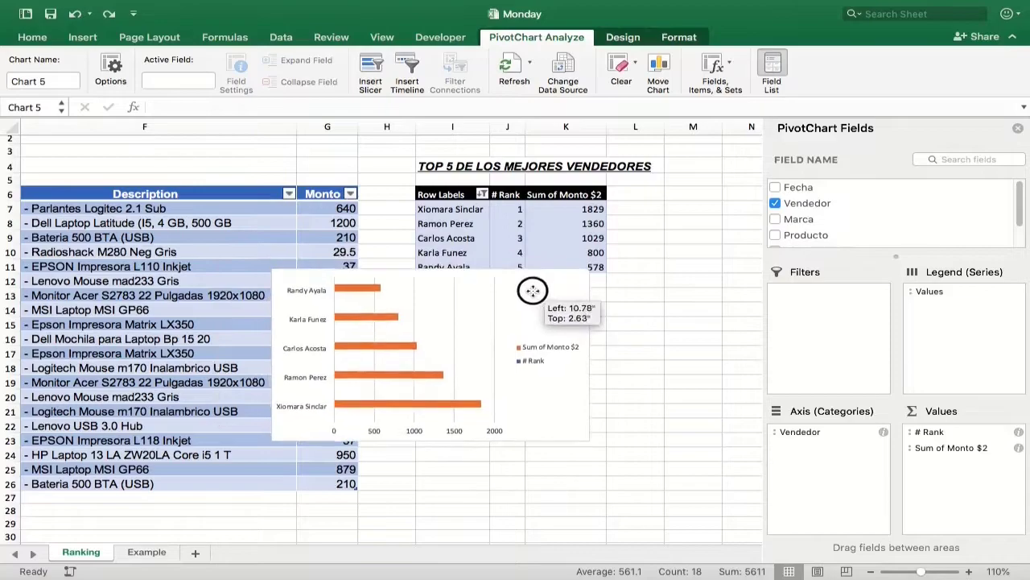
Move the chart below the pivot table and make it taller.
left_click_drag(479, 274, 616, 314)
left_click_drag(531, 355, 633, 355)
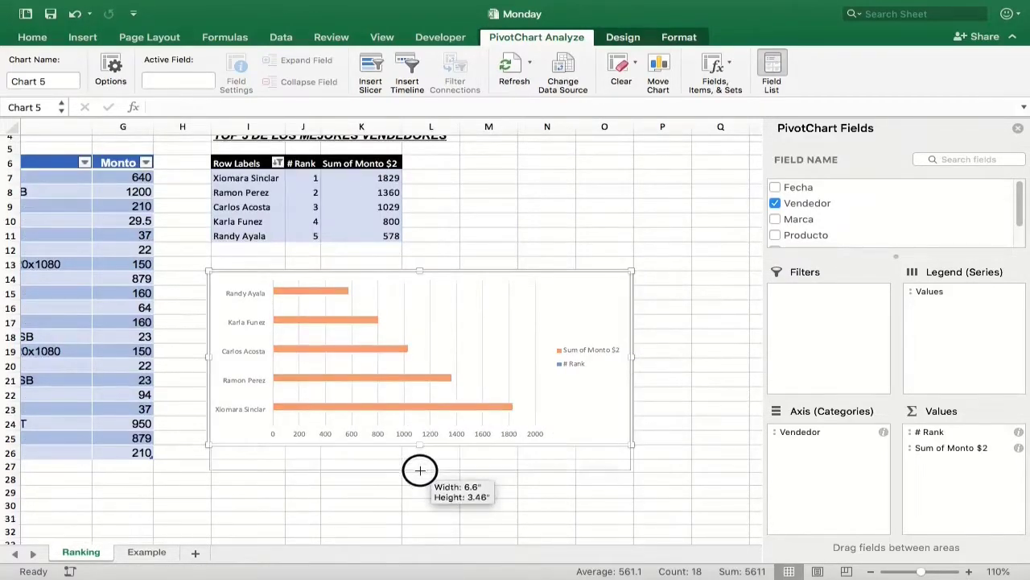
left_click_drag(419, 448, 420, 483)
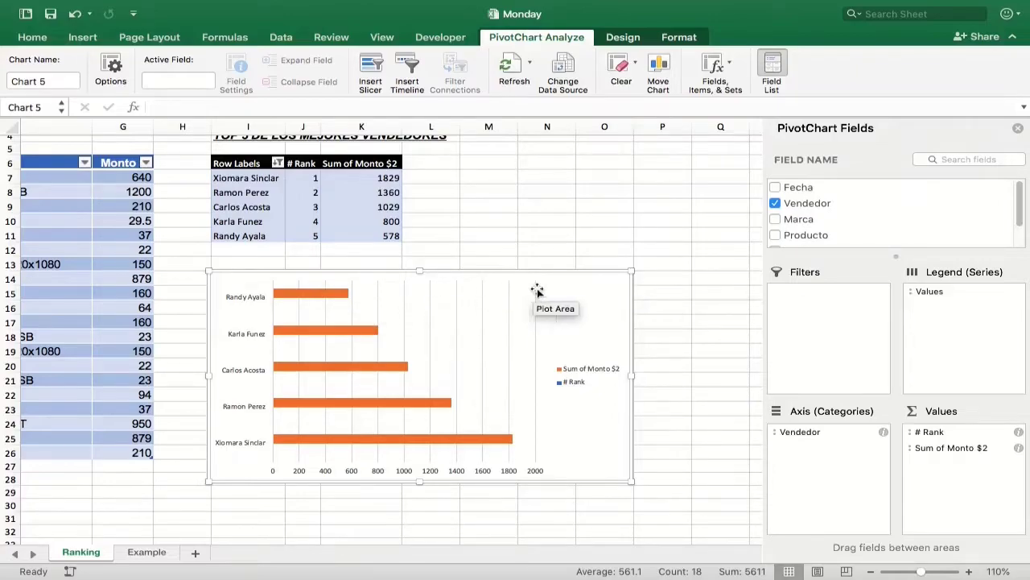
Add value data labels centred on the PivotChart's bars.
left_click(621, 37)
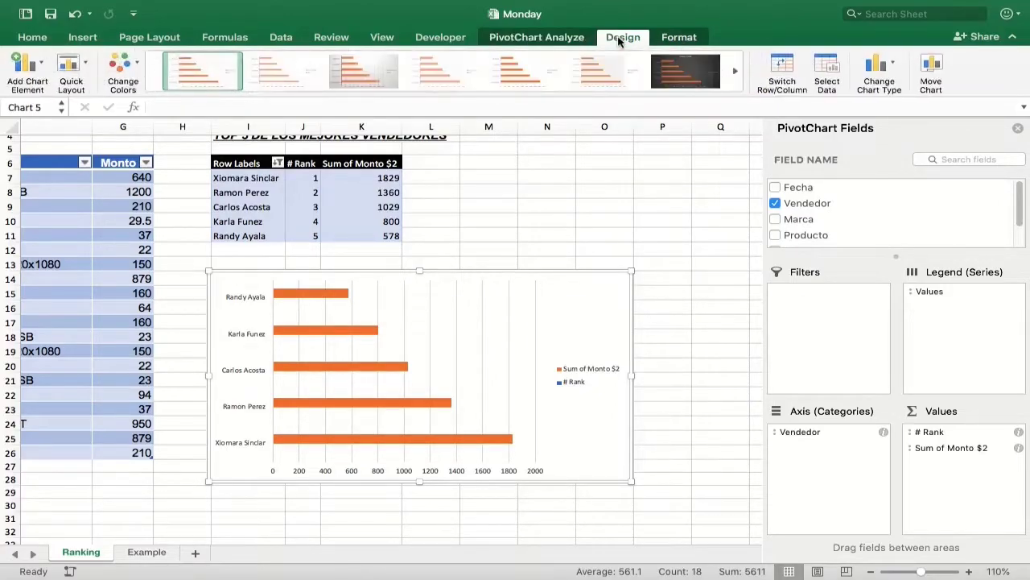
left_click(40, 65)
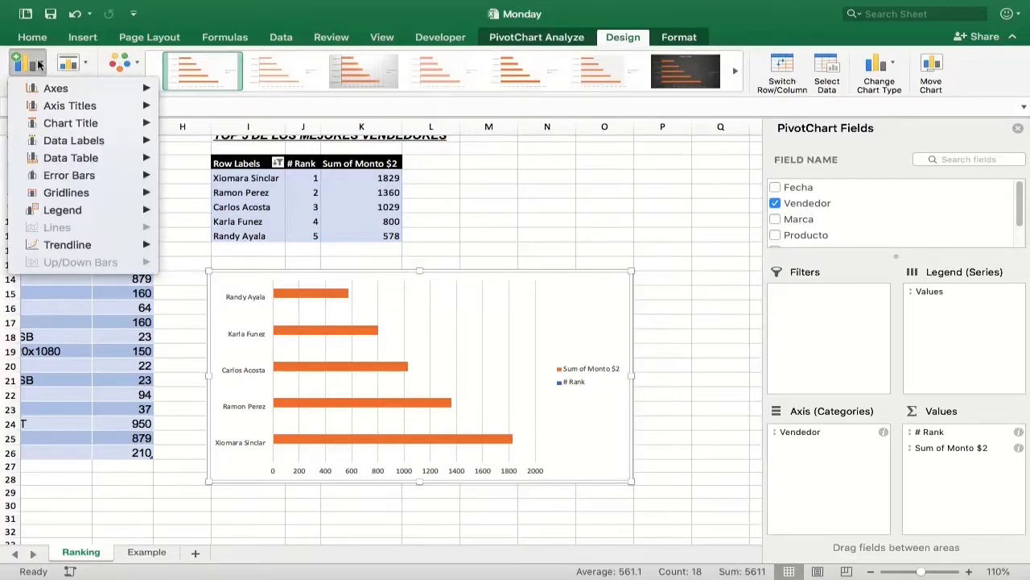
mouse_move(74, 140)
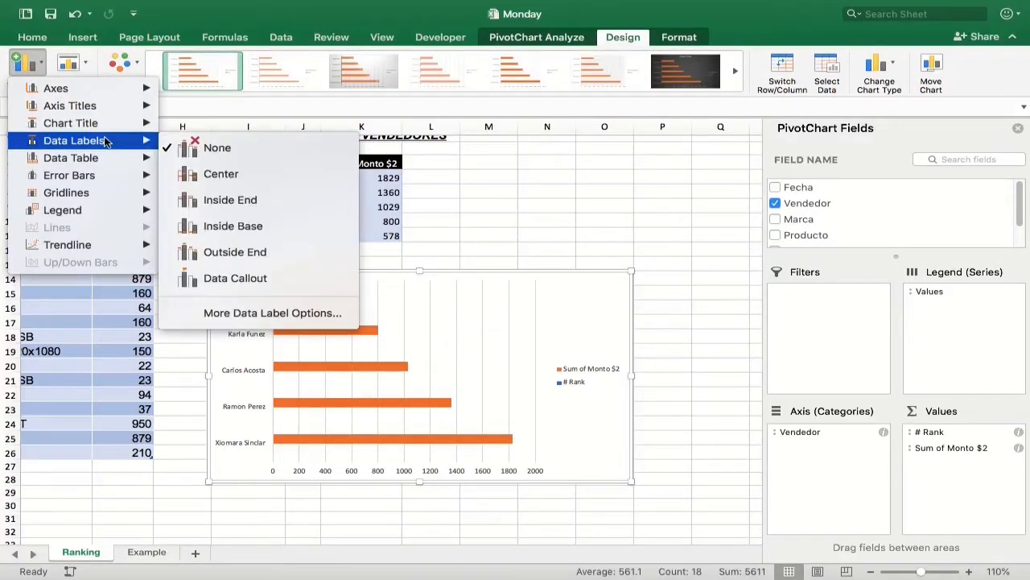
left_click(241, 173)
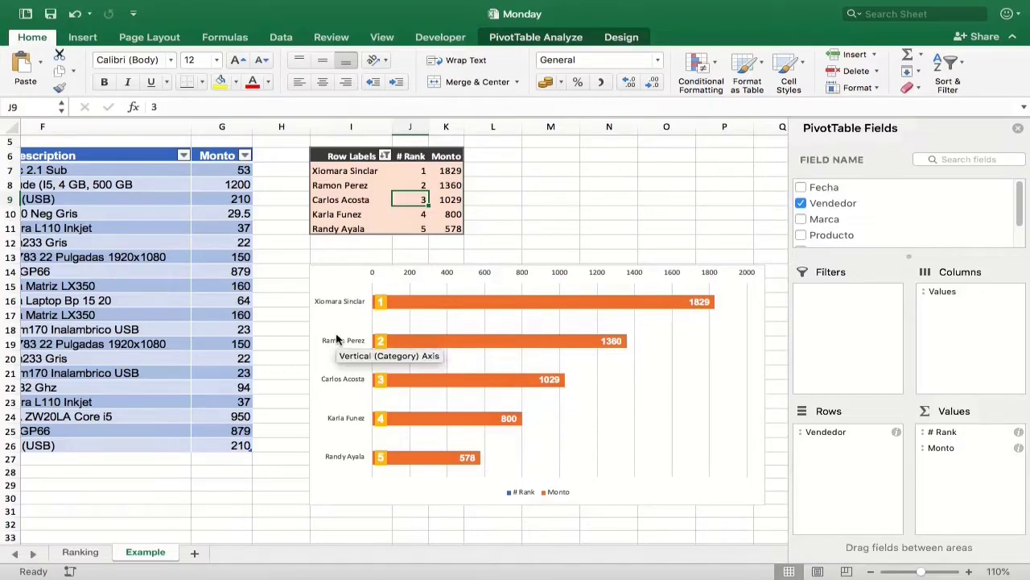
Go back to the Ranking sheet and select the chart's value labels.
left_click(82, 553)
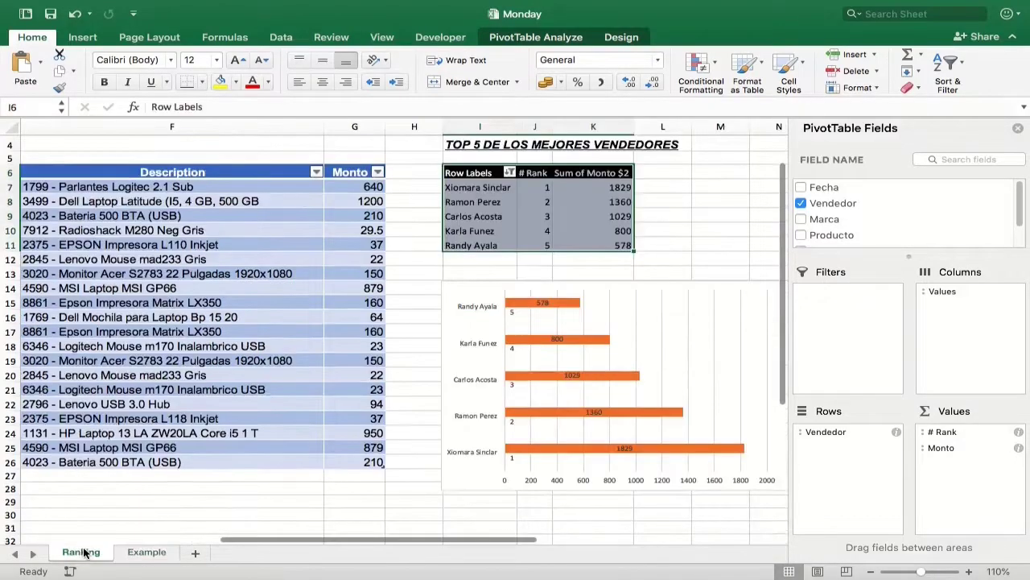
left_click(548, 306)
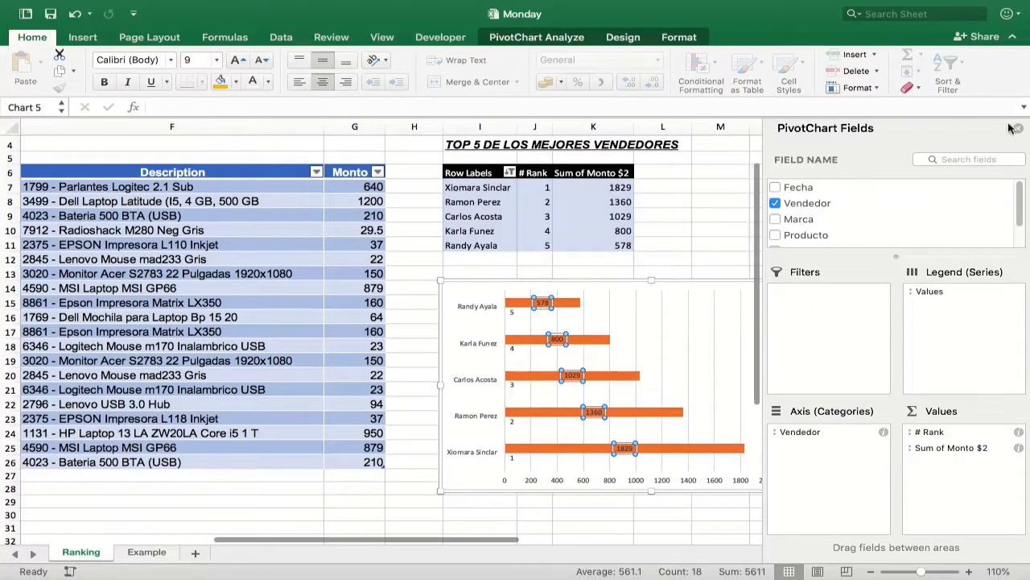
Move the value labels to the Inside End of the bars.
left_click(1016, 129)
right_click(541, 308)
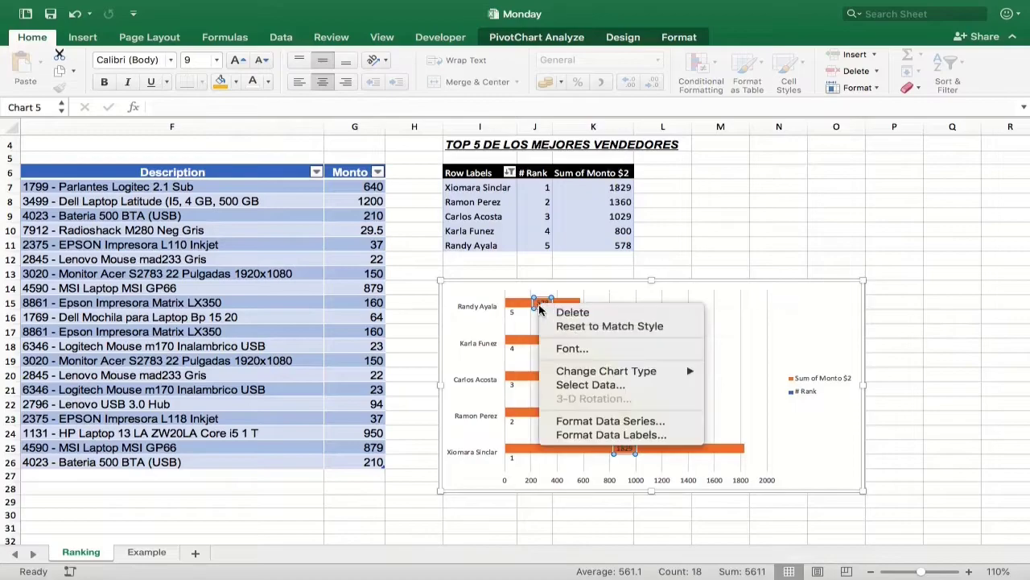
left_click(574, 436)
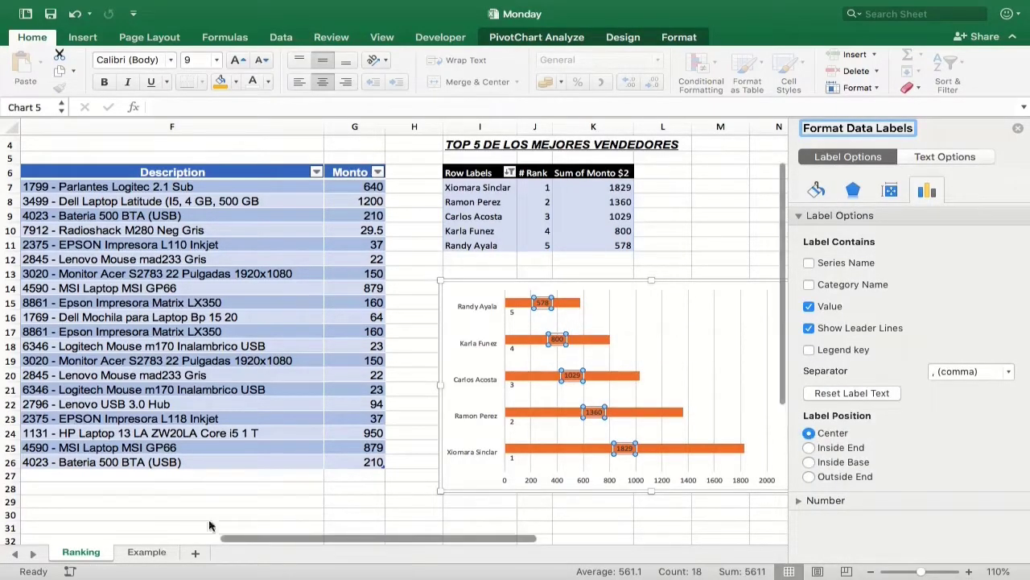
left_click(809, 448)
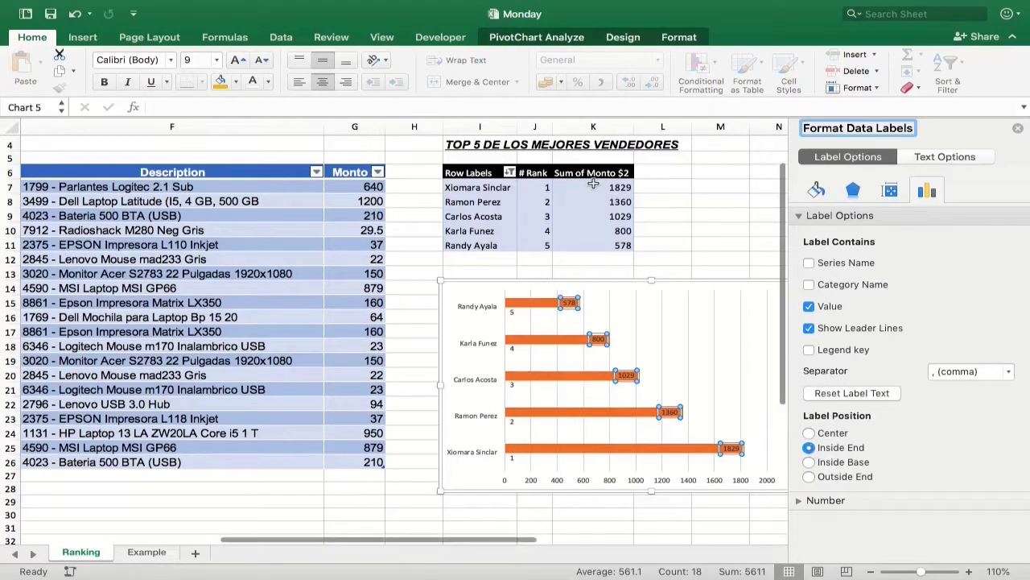
Format the value labels as white 12-pt Arial text.
left_click(238, 61)
left_click(237, 61)
left_click(237, 61)
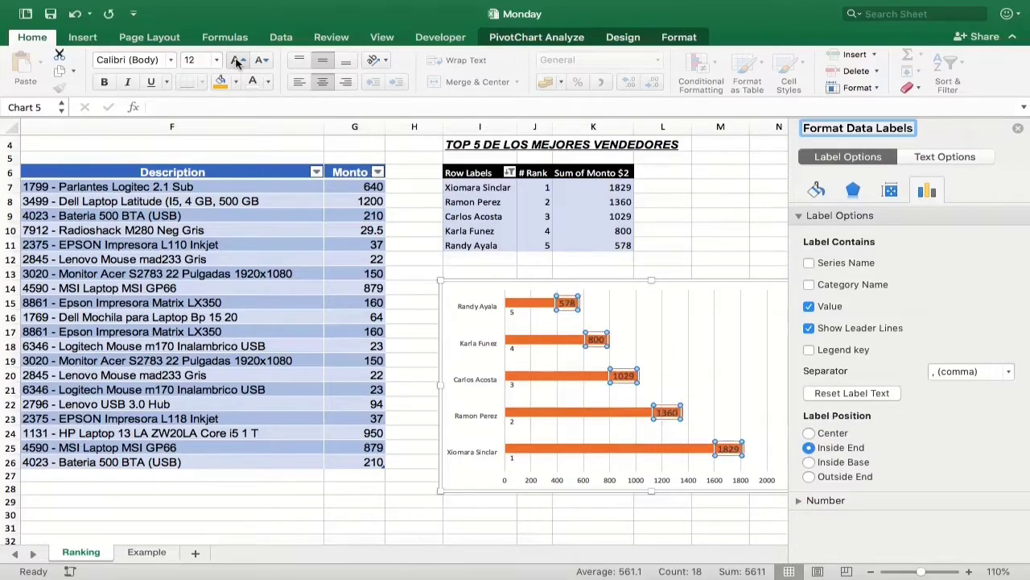
left_click(238, 61)
left_click(262, 60)
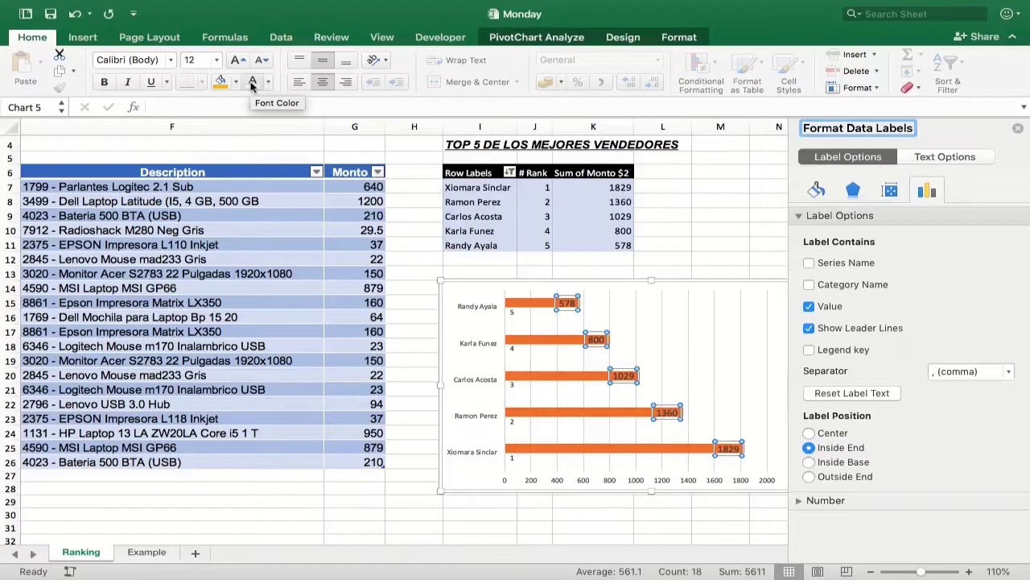
left_click(252, 84)
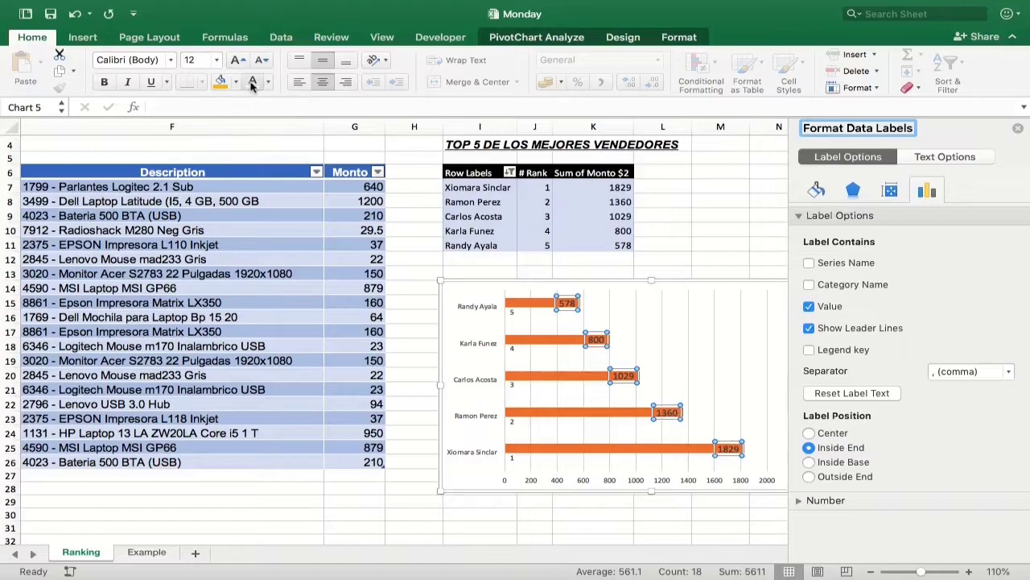
left_click(171, 60)
mouse_move(210, 178)
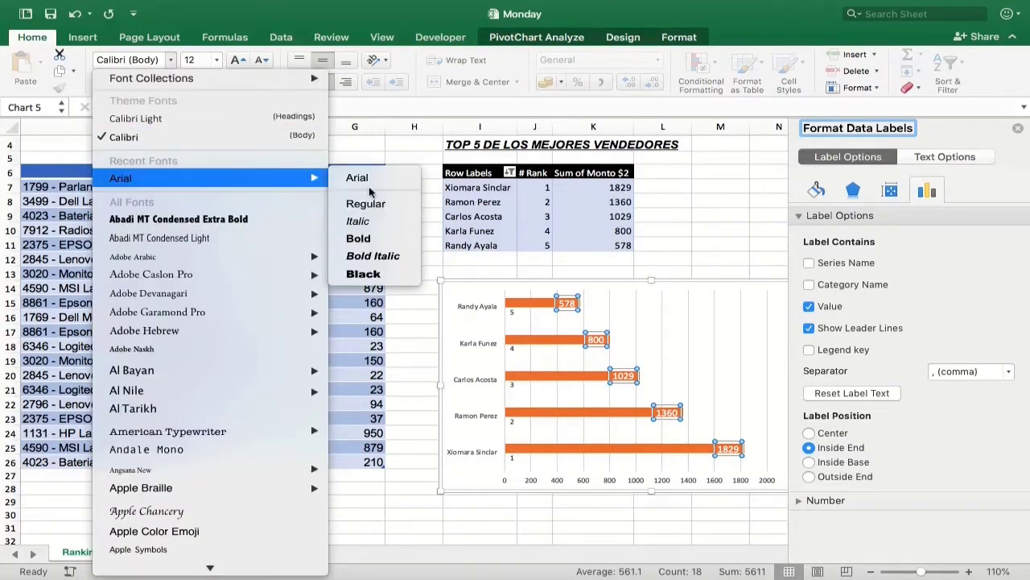
left_click(358, 178)
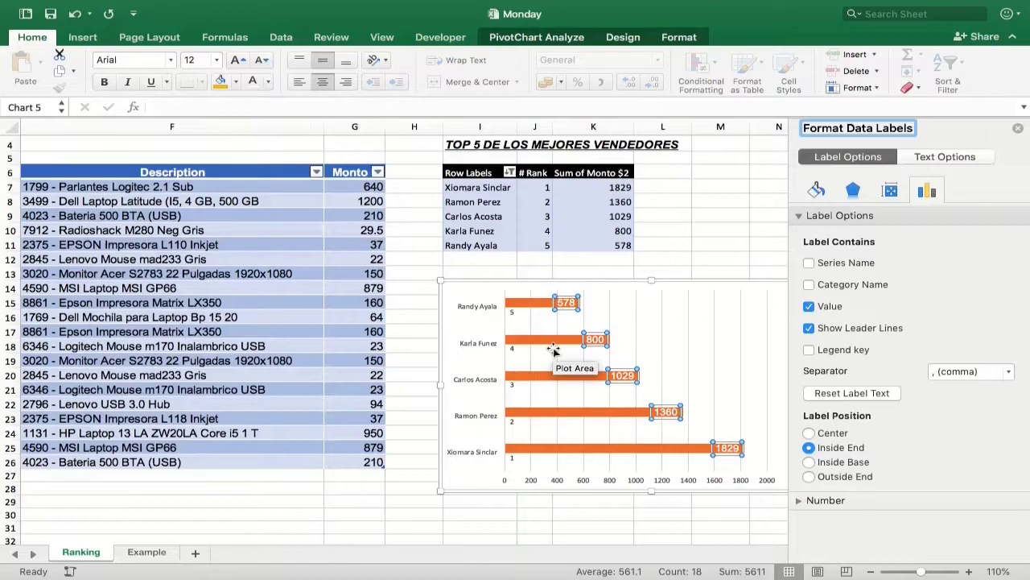
left_click(538, 303)
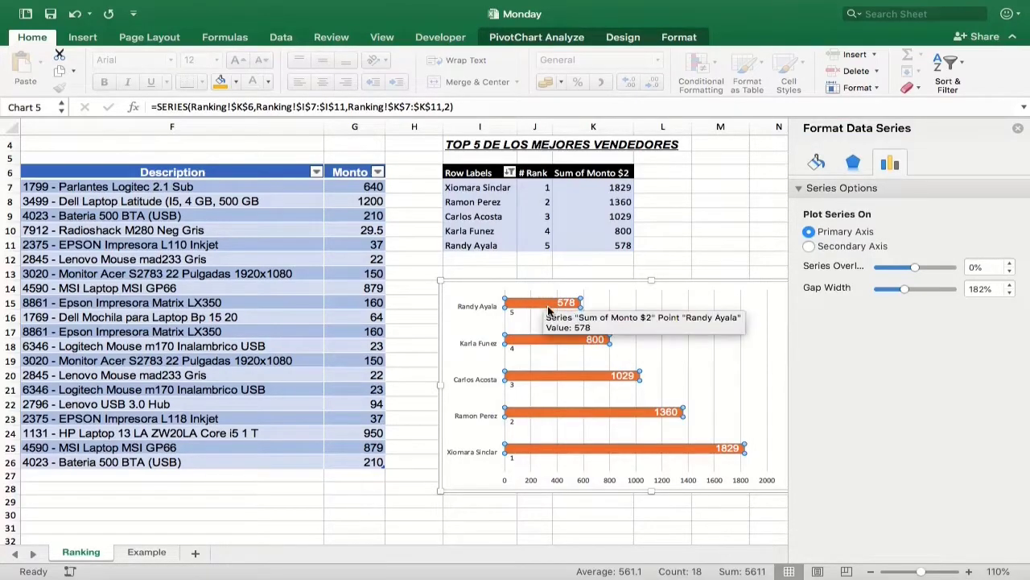
Set the series overlap to 100% so rank numbers sit at each bar's start.
double_click(974, 268)
type("100")
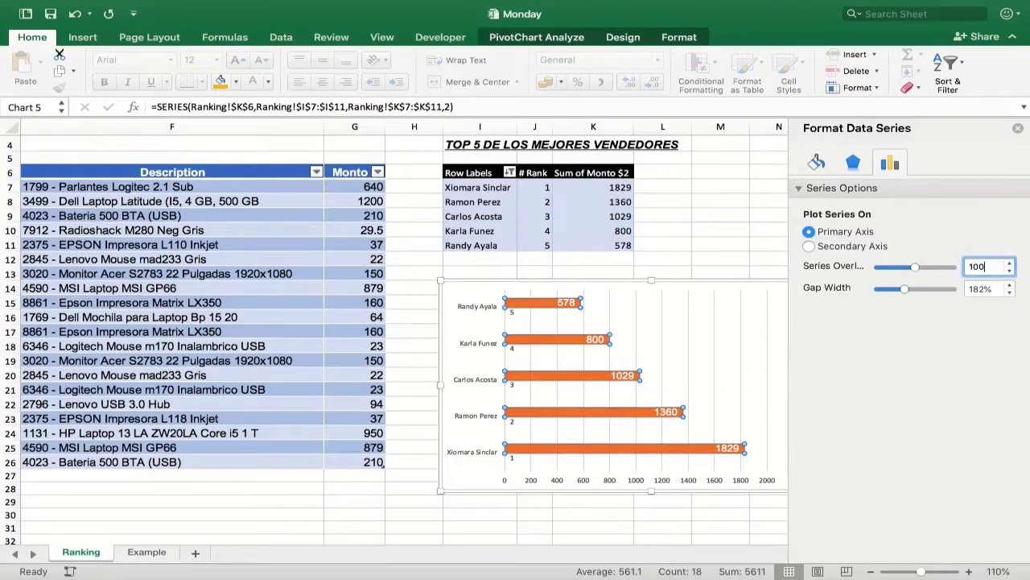
key("Return")
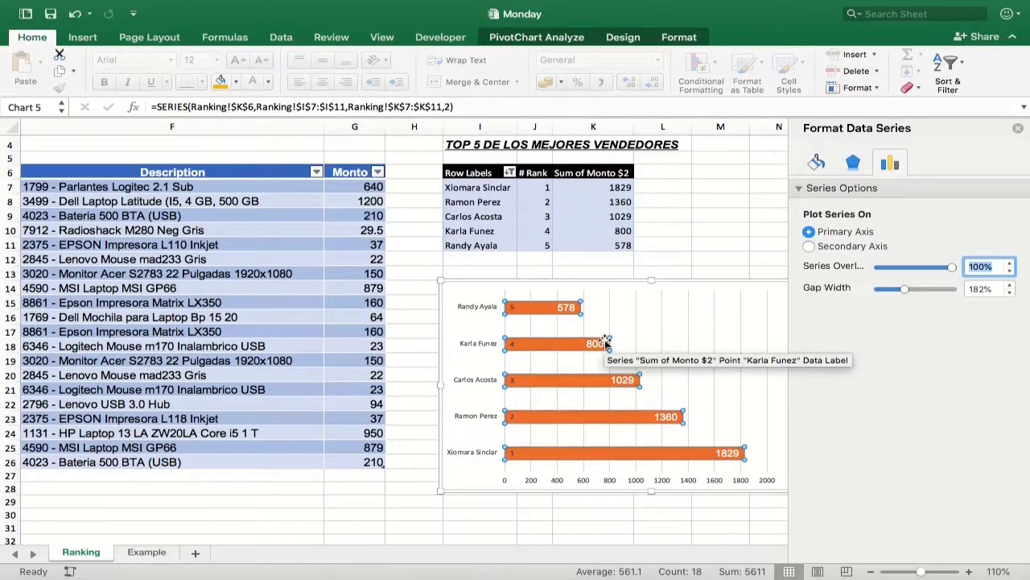
left_click(512, 306)
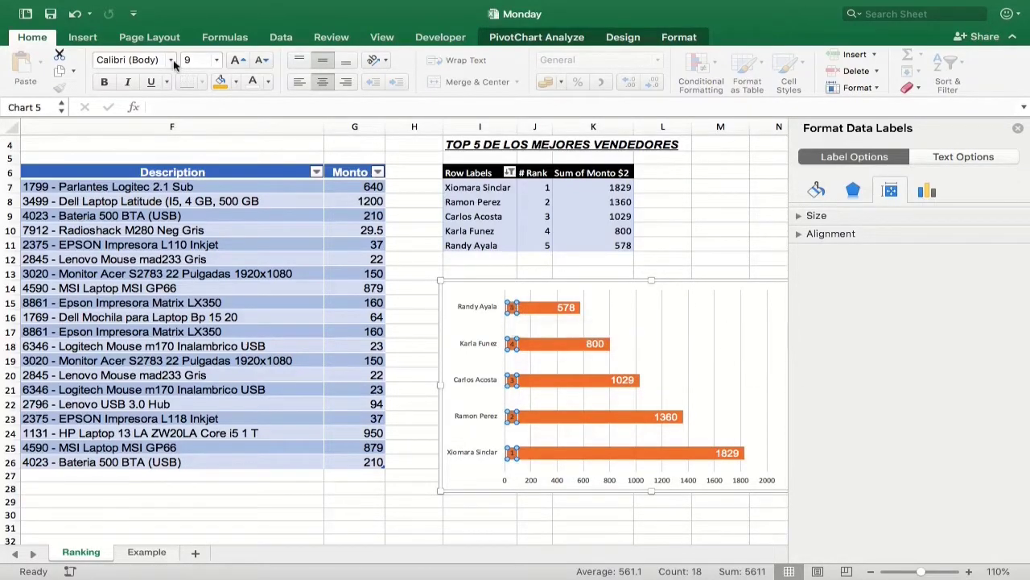
Make the rank labels 12-pt Arial with a yellow fill.
left_click(235, 60)
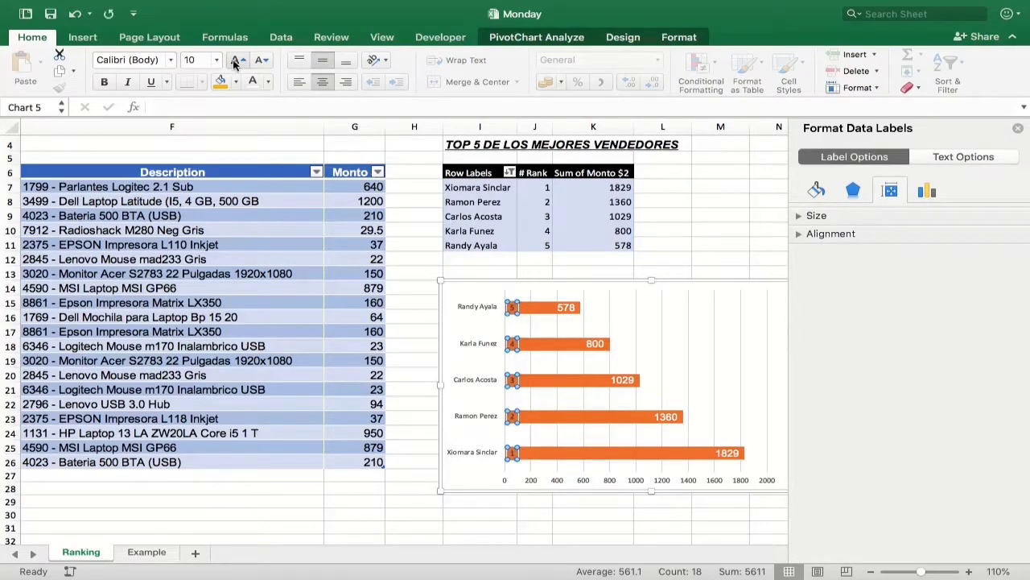
left_click(235, 60)
left_click(235, 60)
left_click(170, 59)
mouse_move(121, 178)
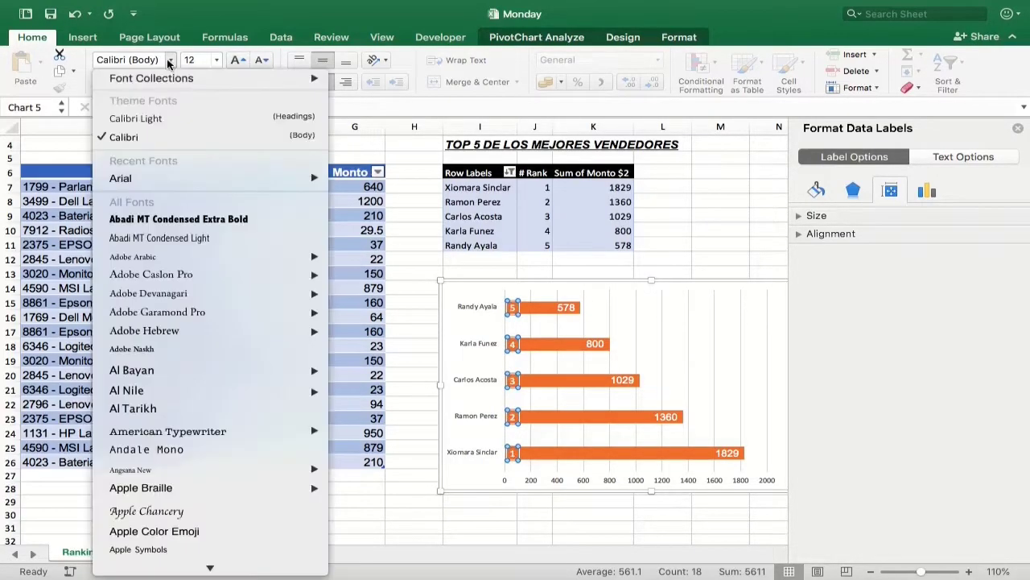
left_click(354, 179)
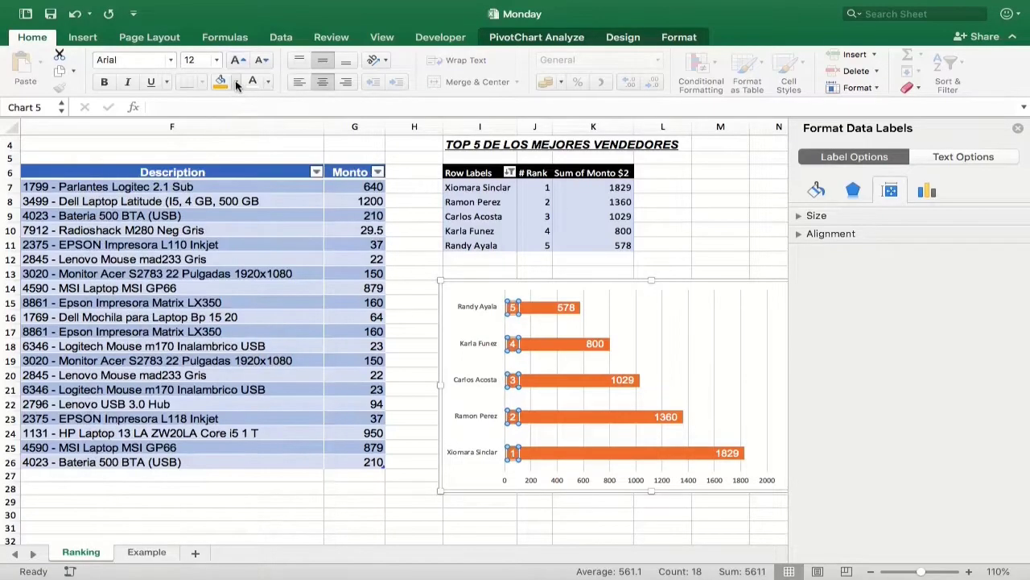
left_click(236, 83)
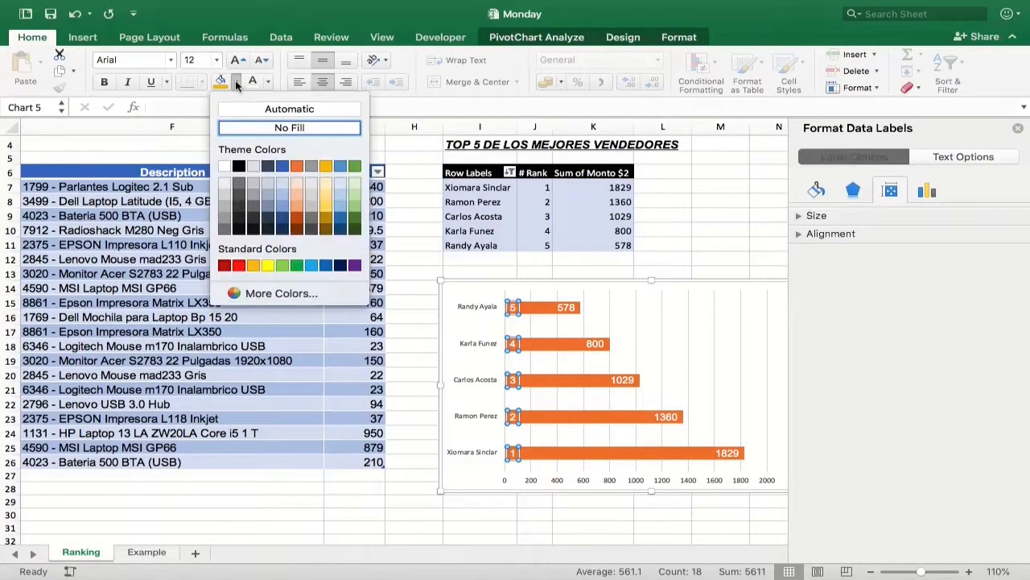
left_click(255, 267)
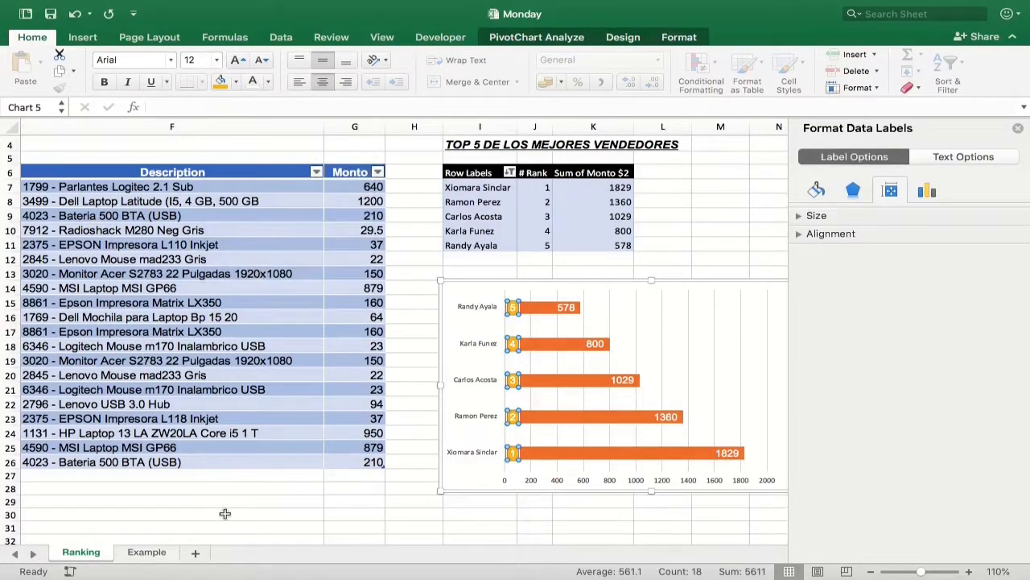
On the Ranking chart, reverse the category order so rank 1 (1829) is on top.
left_click(137, 552)
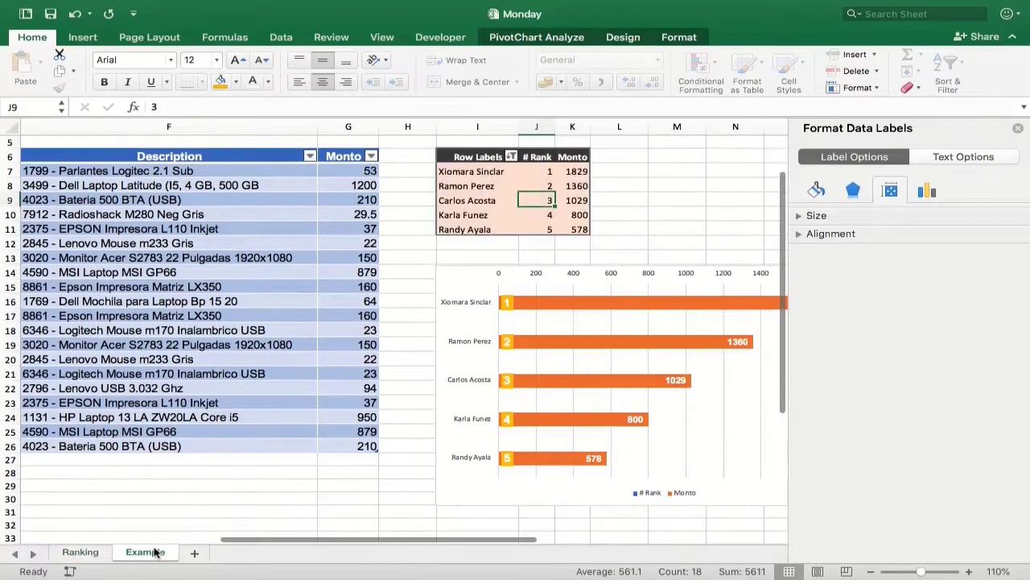
left_click(80, 552)
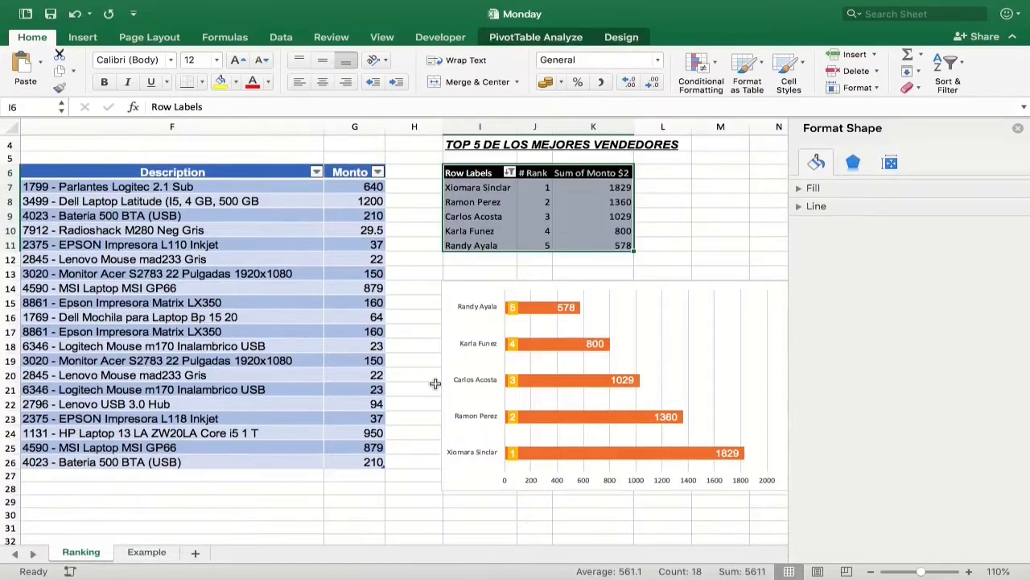
left_click(479, 310)
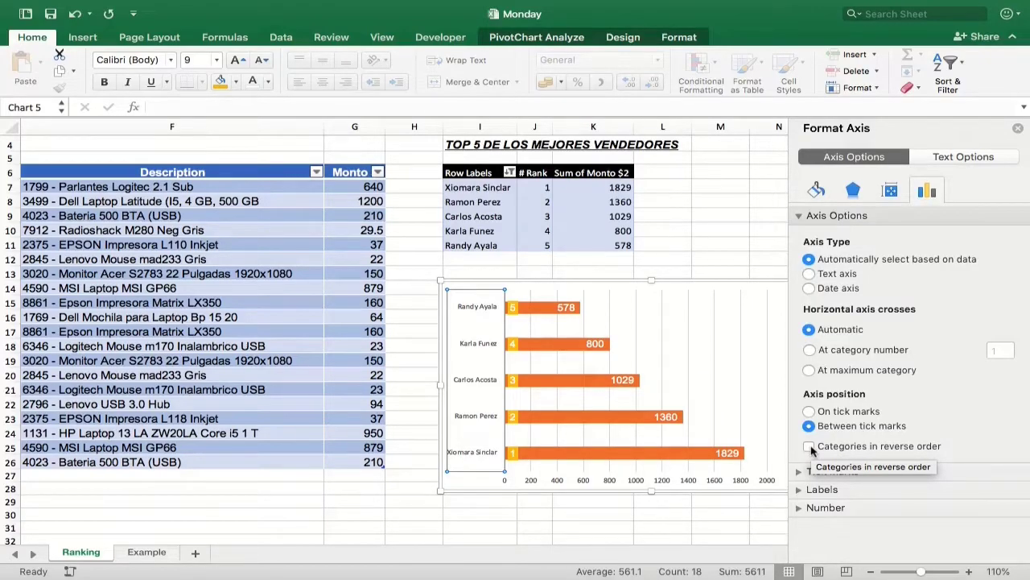
left_click(810, 447)
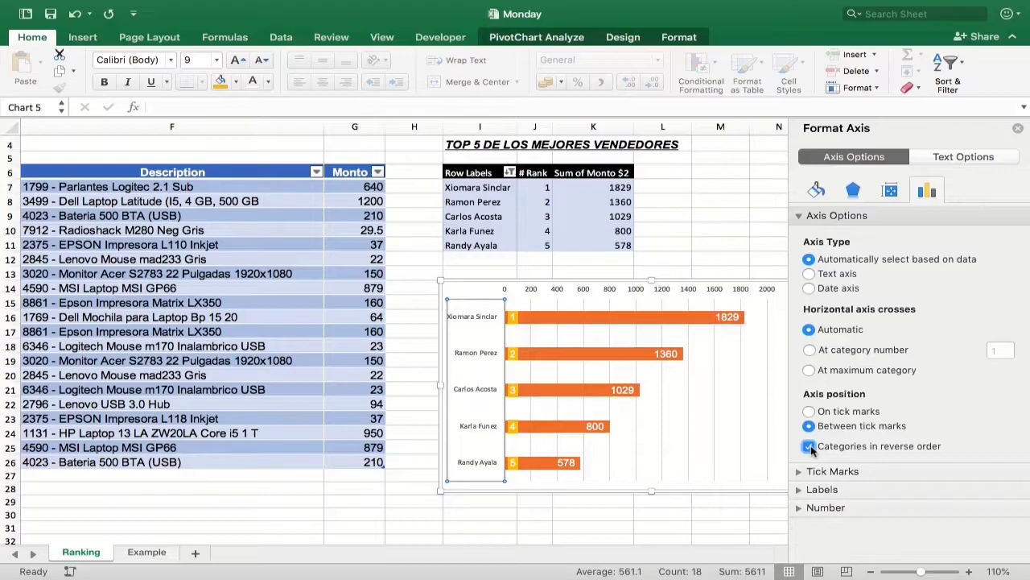
left_click(810, 447)
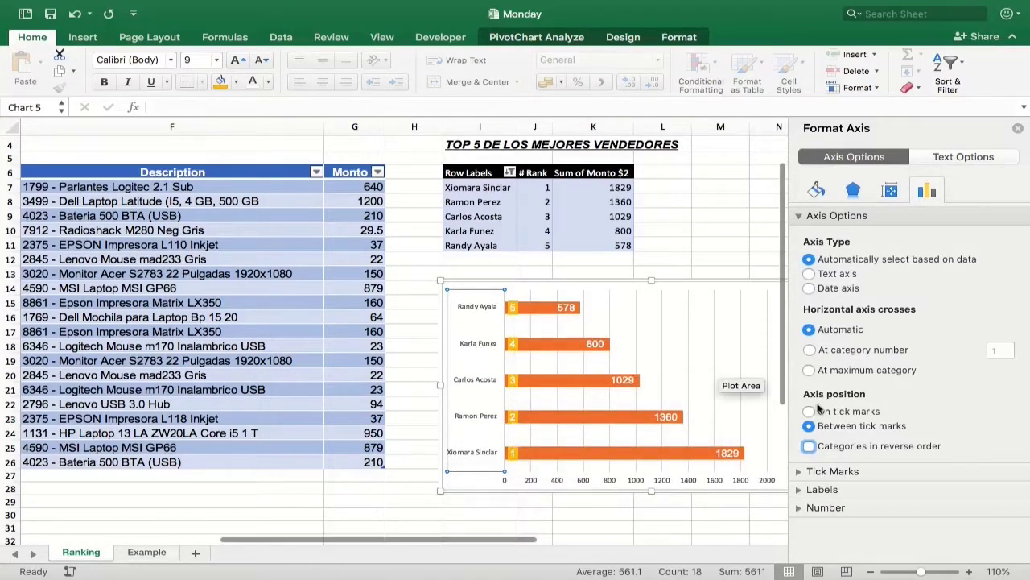
left_click(809, 447)
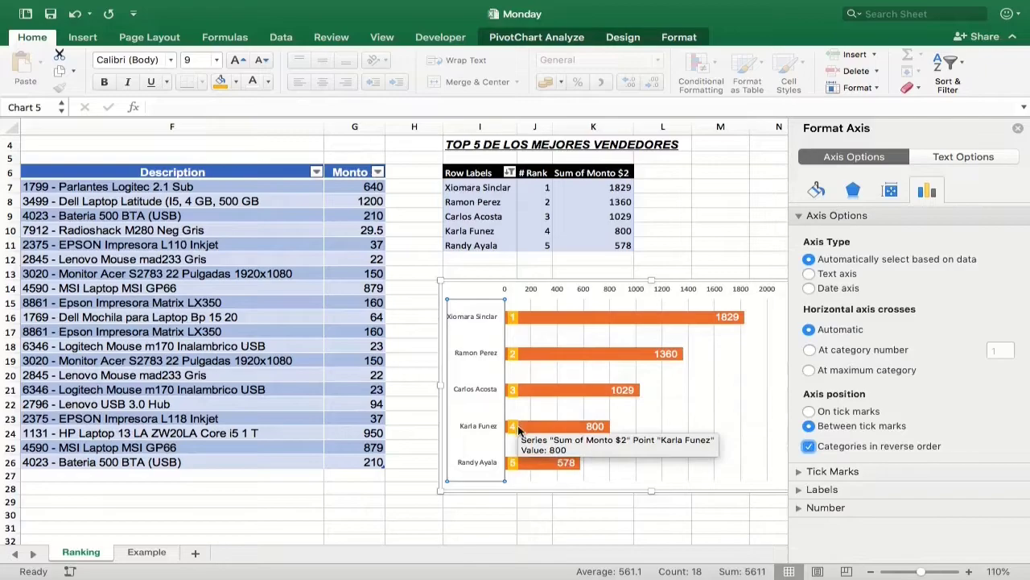
left_click(720, 246)
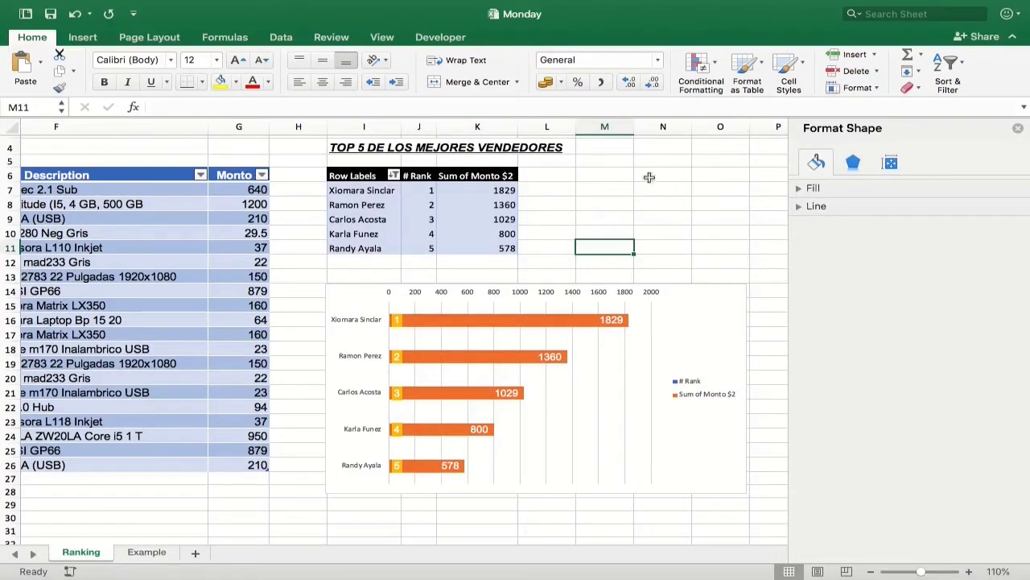
Turn off worksheet gridlines in the View settings, then select the chart.
left_click(383, 38)
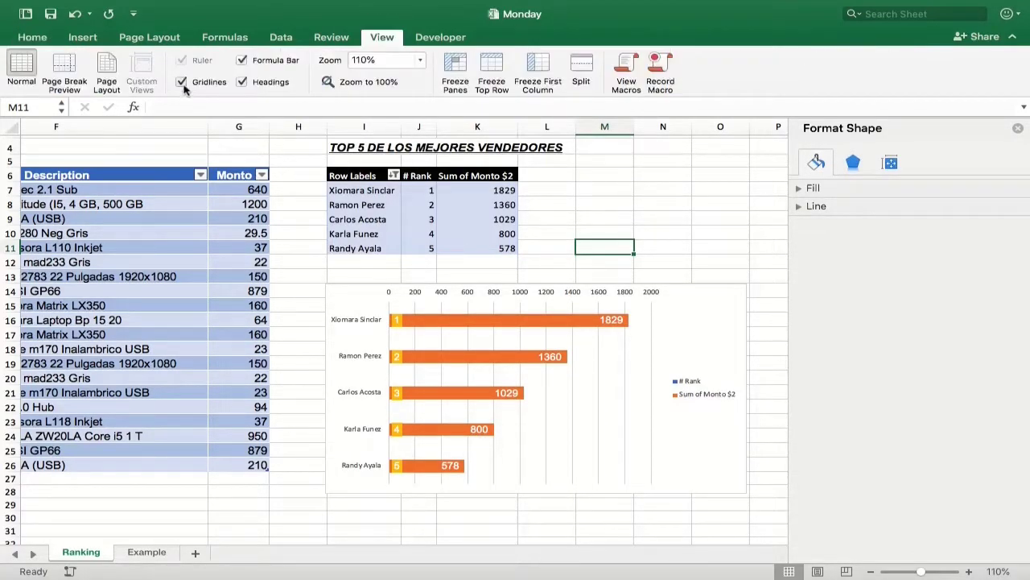
left_click(182, 82)
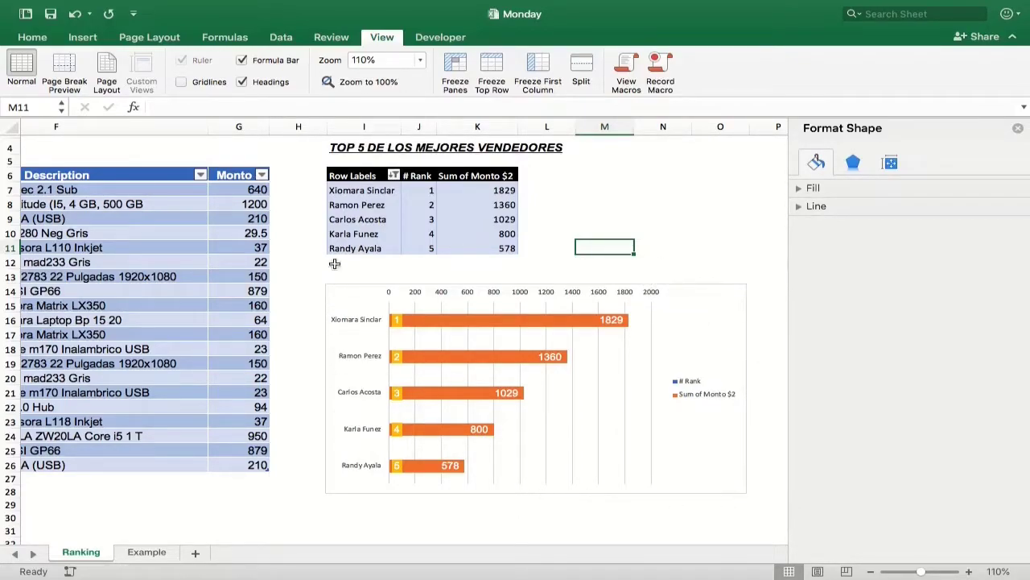
left_click(712, 314)
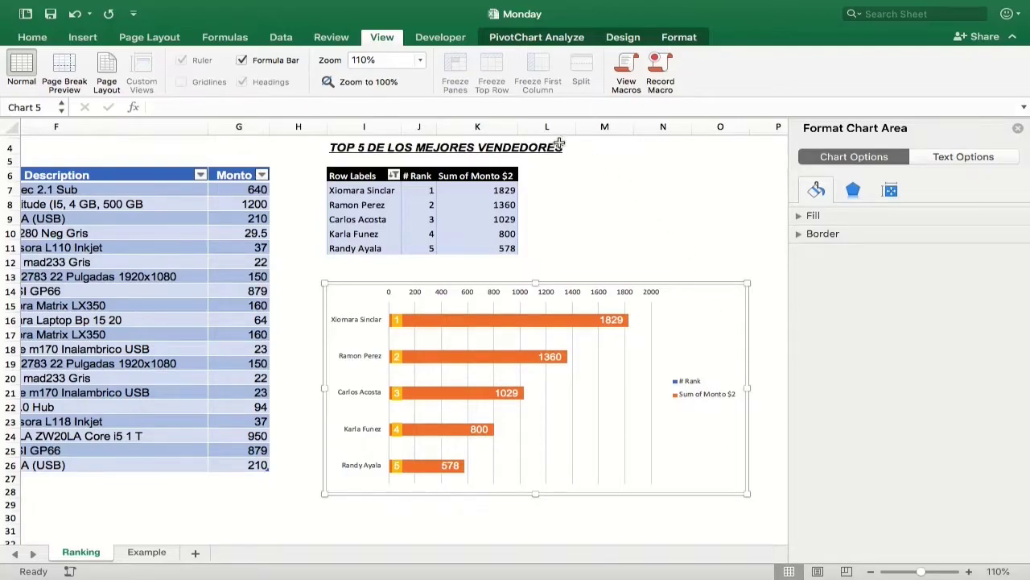
Set the chart's shape outline to No Outline.
left_click(681, 38)
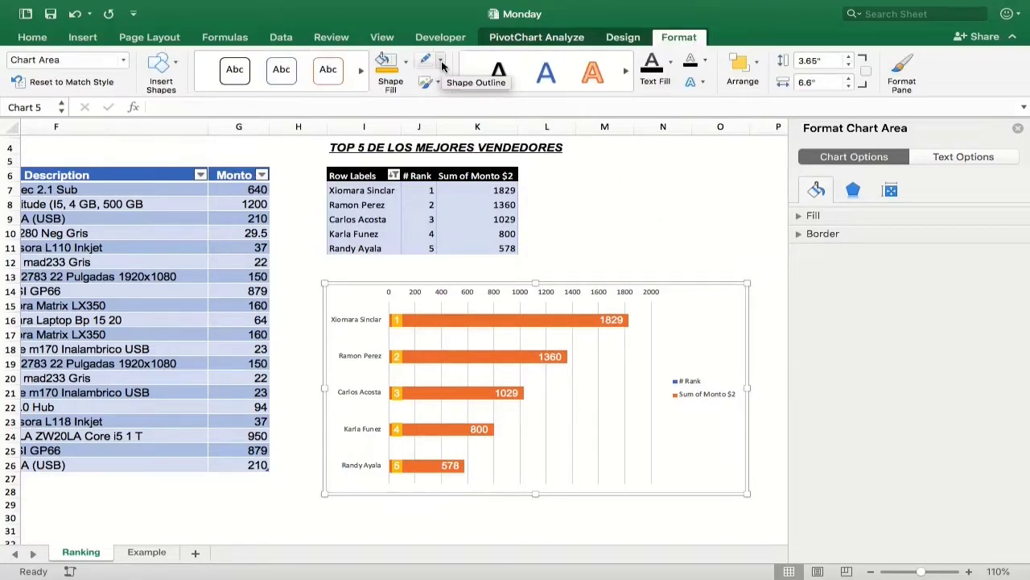
left_click(441, 64)
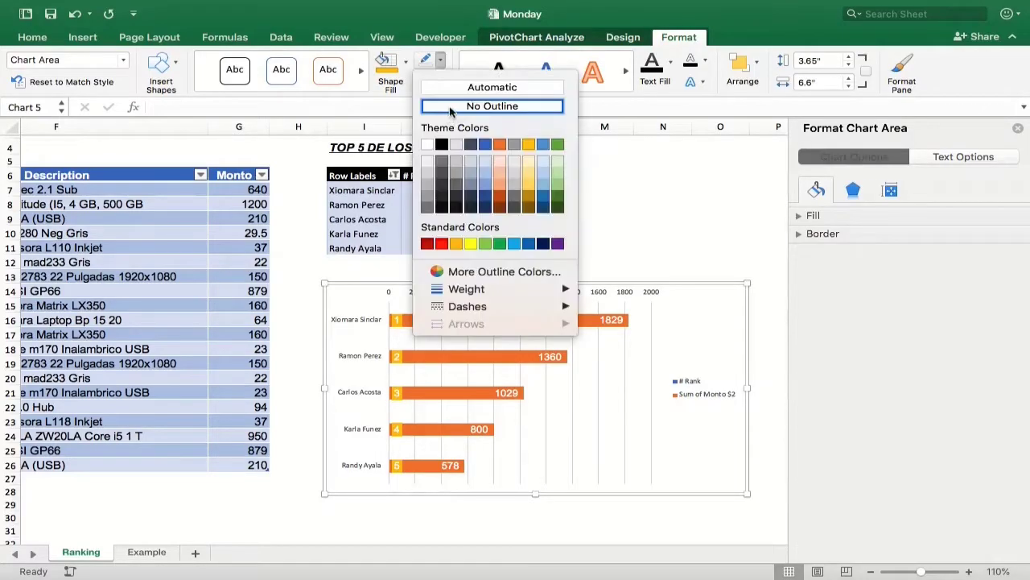
left_click(455, 106)
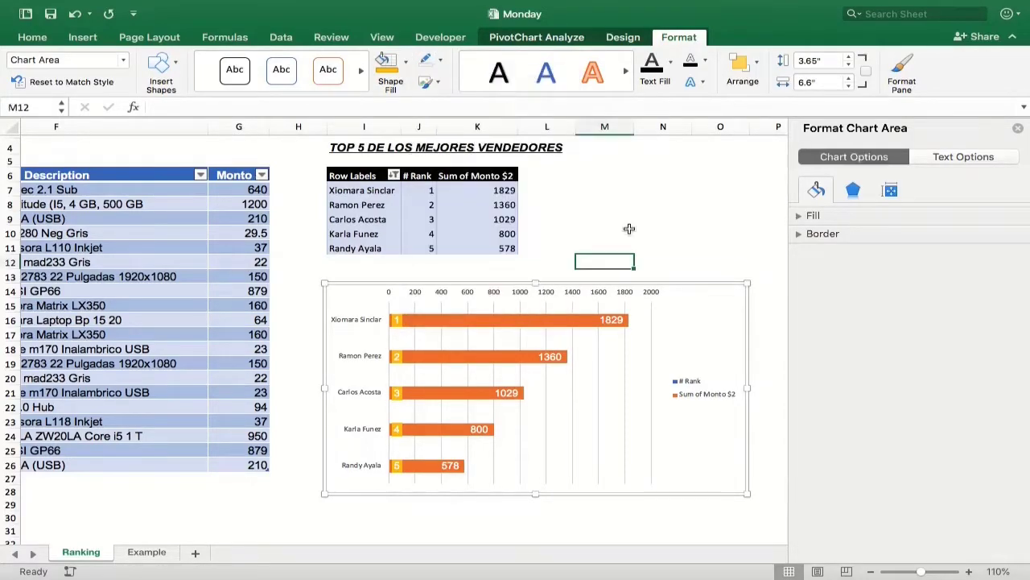
left_click(627, 231)
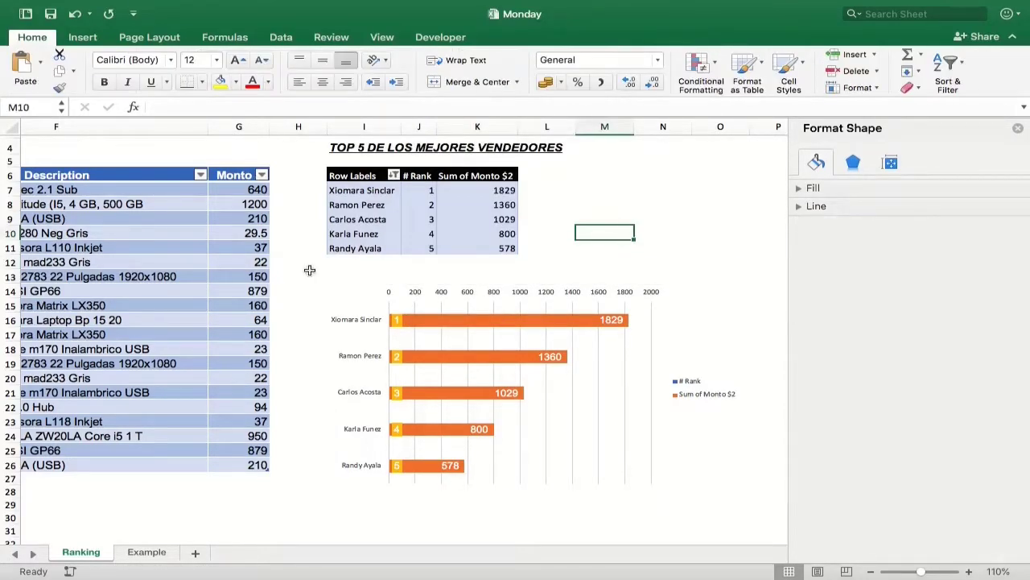